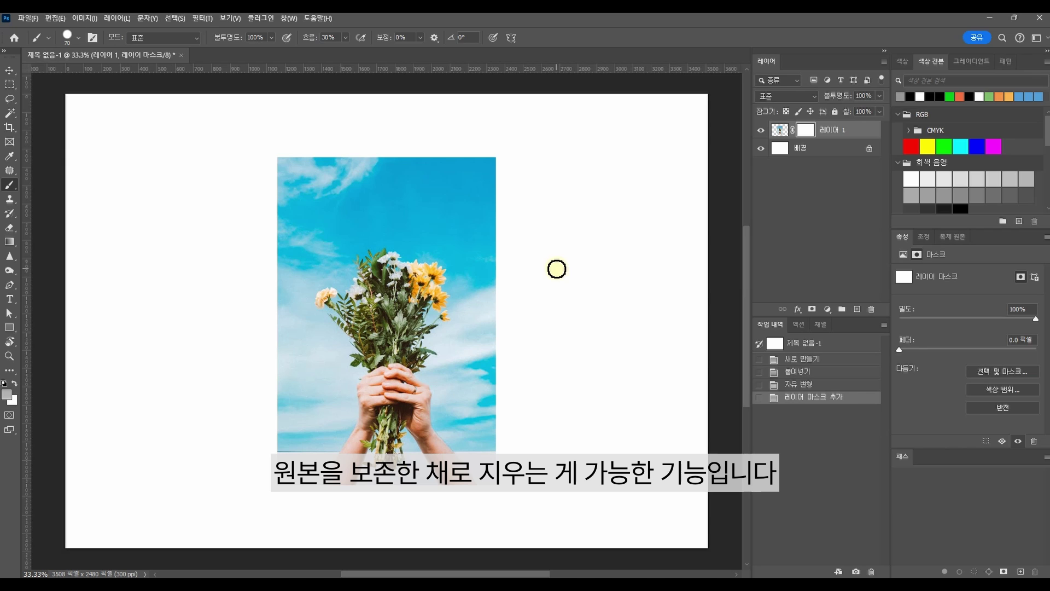
Reset the colours to default black and white and dab white on the flower photo's layer mask with the Brush tool
{"action": "key", "text": "e"}
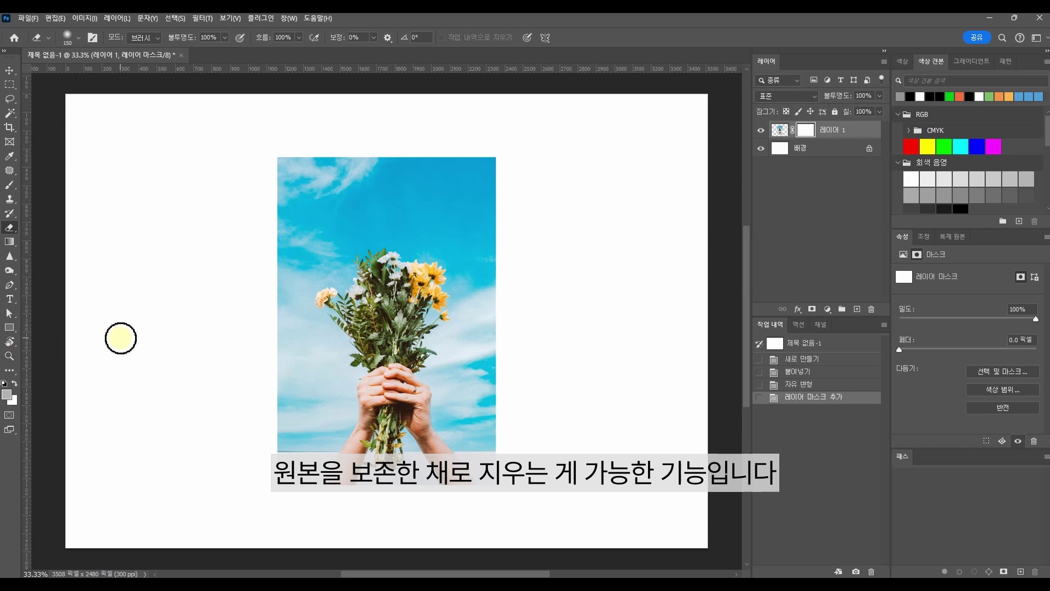
{"action": "key", "text": "x"}
{"action": "key", "text": "c"}
{"action": "key", "text": "d"}
{"action": "key", "text": "v"}
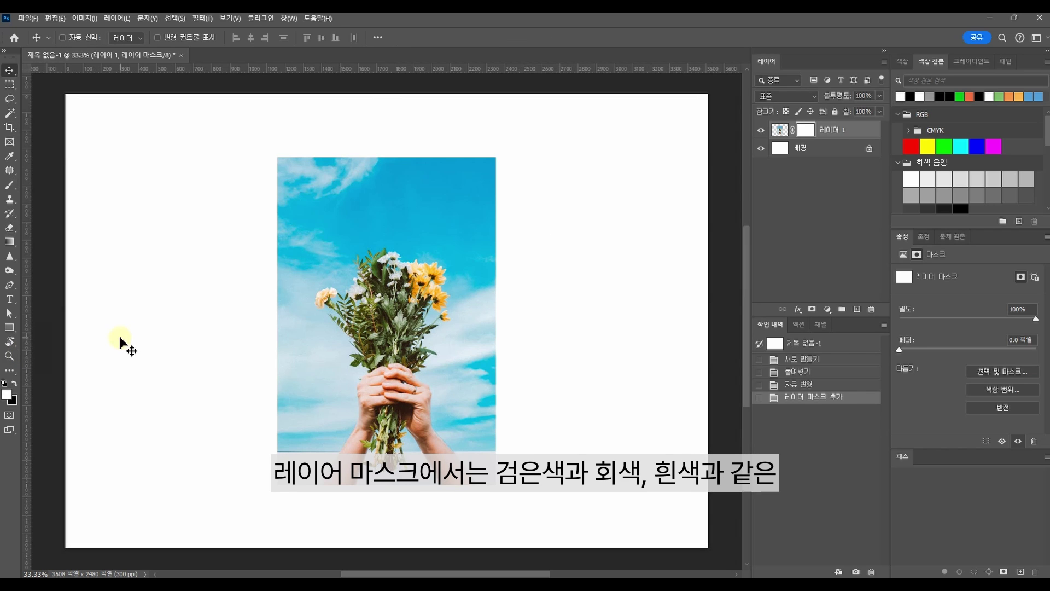
{"action": "key", "text": "b"}
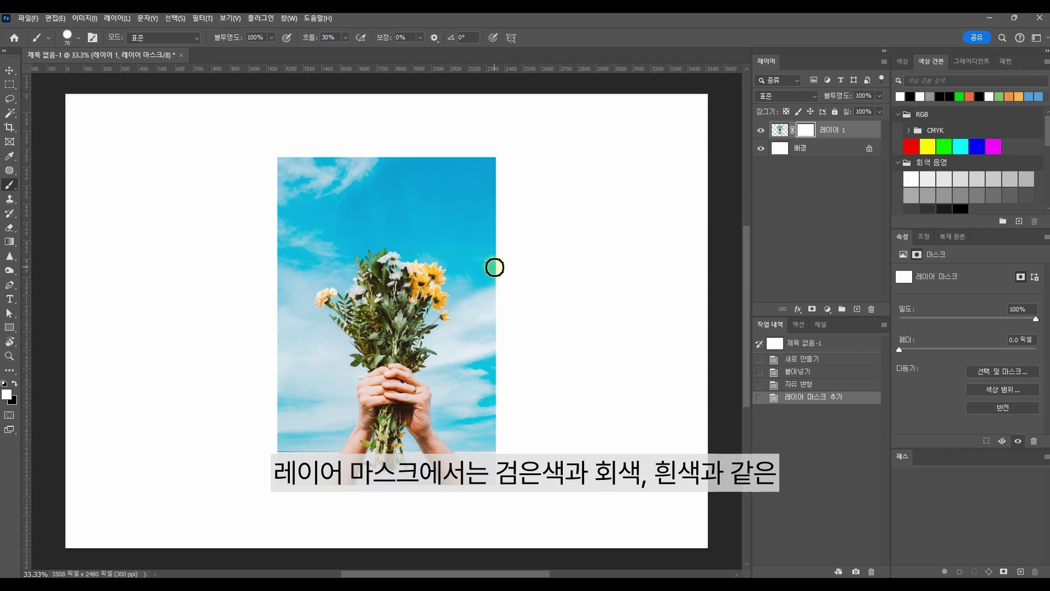
{"action": "left_click", "coordinate": [376, 324]}
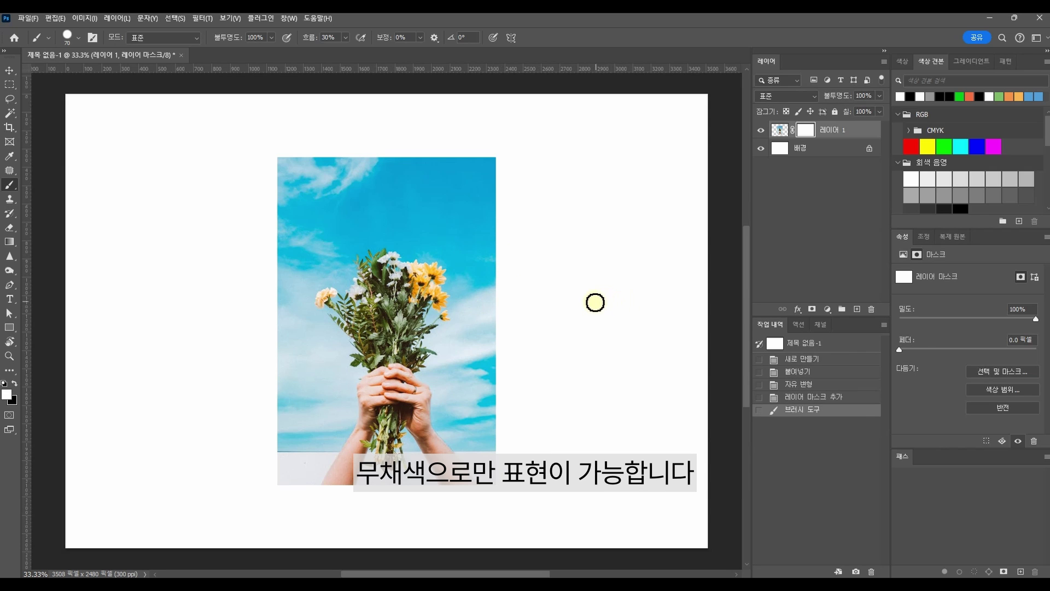
Paint black on the layer mask across the bouquet and the sky beside it, and undo the strokes
{"action": "key", "text": "x"}
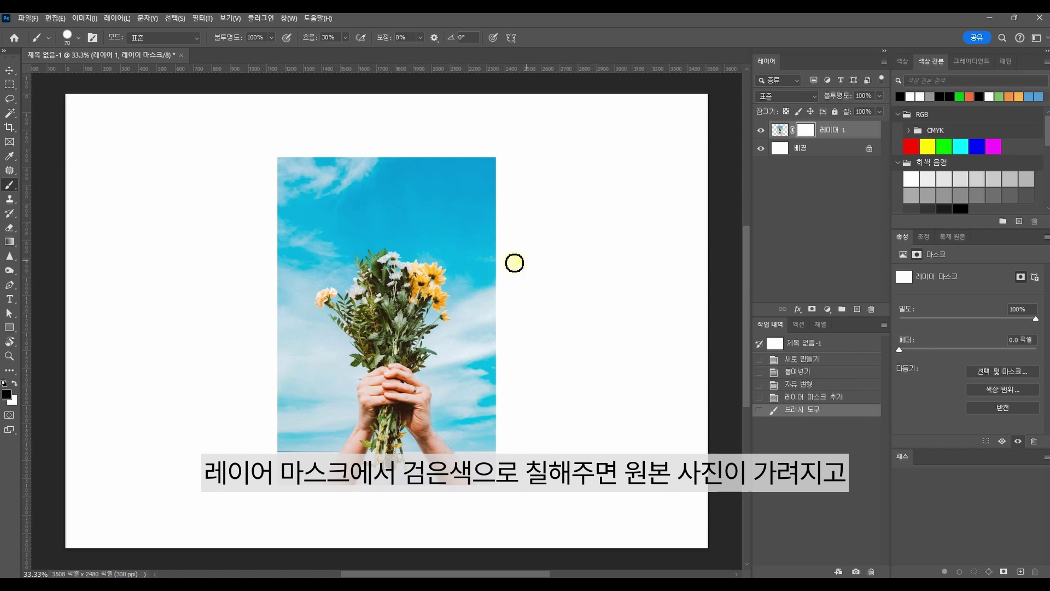
{"action": "mouse_move", "coordinate": [514, 261]}
{"action": "left_mouse_down"}
{"action": "mouse_move", "coordinate": [391, 317]}
{"action": "mouse_move", "coordinate": [363, 352]}
{"action": "left_mouse_up"}
{"action": "mouse_move", "coordinate": [438, 289]}
{"action": "left_mouse_down"}
{"action": "mouse_move", "coordinate": [513, 243]}
{"action": "mouse_move", "coordinate": [376, 322]}
{"action": "mouse_move", "coordinate": [477, 248]}
{"action": "mouse_move", "coordinate": [517, 235]}
{"action": "mouse_move", "coordinate": [478, 296]}
{"action": "left_mouse_up"}
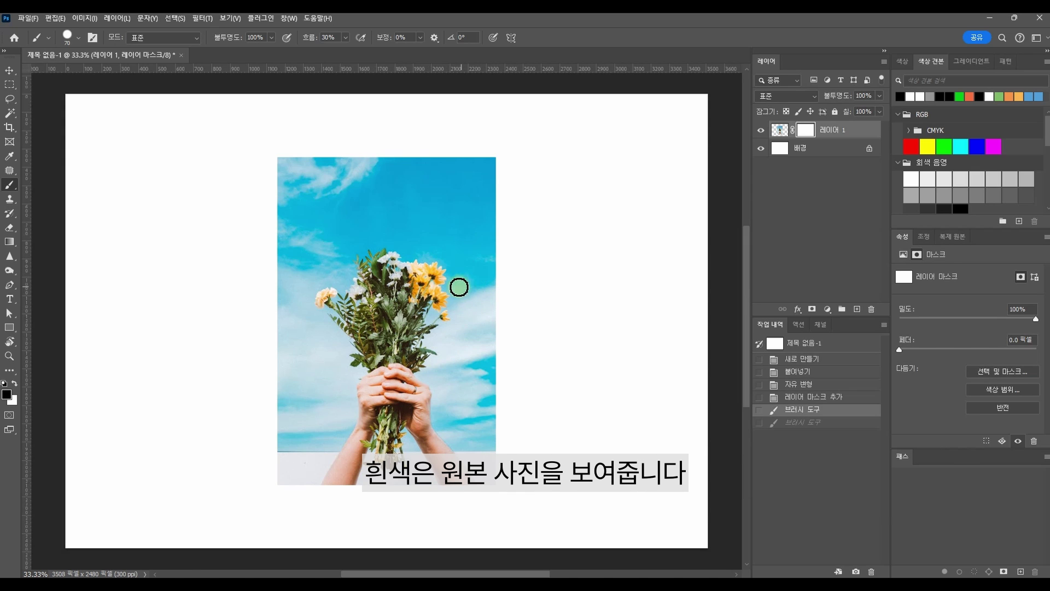
{"action": "key", "text": "ctrl+z"}
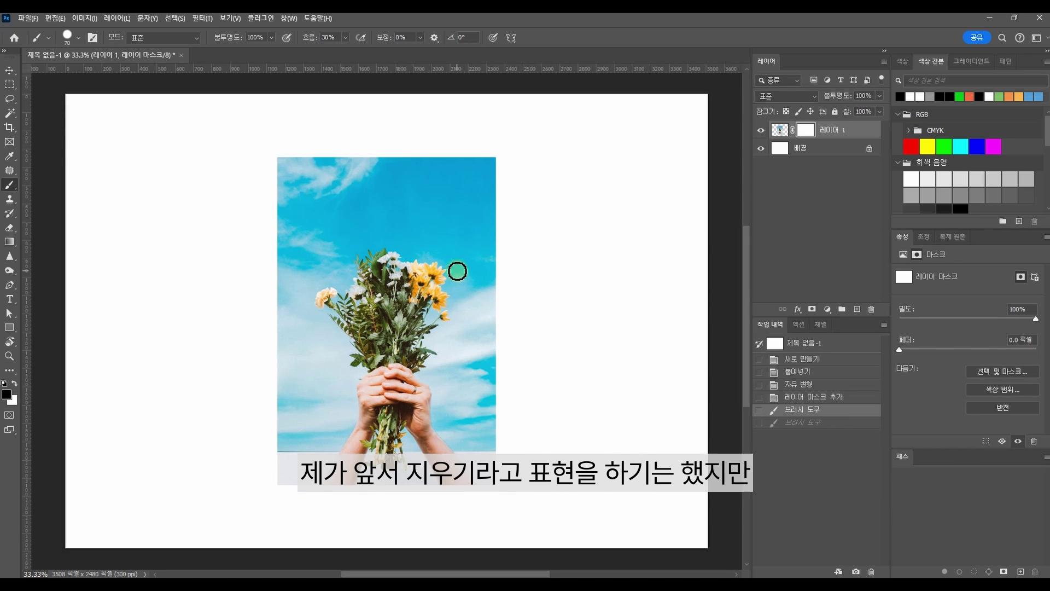
{"action": "mouse_move", "coordinate": [508, 257]}
{"action": "left_mouse_down"}
{"action": "mouse_move", "coordinate": [439, 283]}
{"action": "mouse_move", "coordinate": [476, 268]}
{"action": "mouse_move", "coordinate": [481, 291]}
{"action": "mouse_move", "coordinate": [437, 296]}
{"action": "mouse_move", "coordinate": [473, 342]}
{"action": "left_mouse_up"}
{"action": "mouse_move", "coordinate": [364, 301]}
{"action": "left_mouse_down"}
{"action": "mouse_move", "coordinate": [469, 285]}
{"action": "mouse_move", "coordinate": [403, 284]}
{"action": "left_mouse_up"}
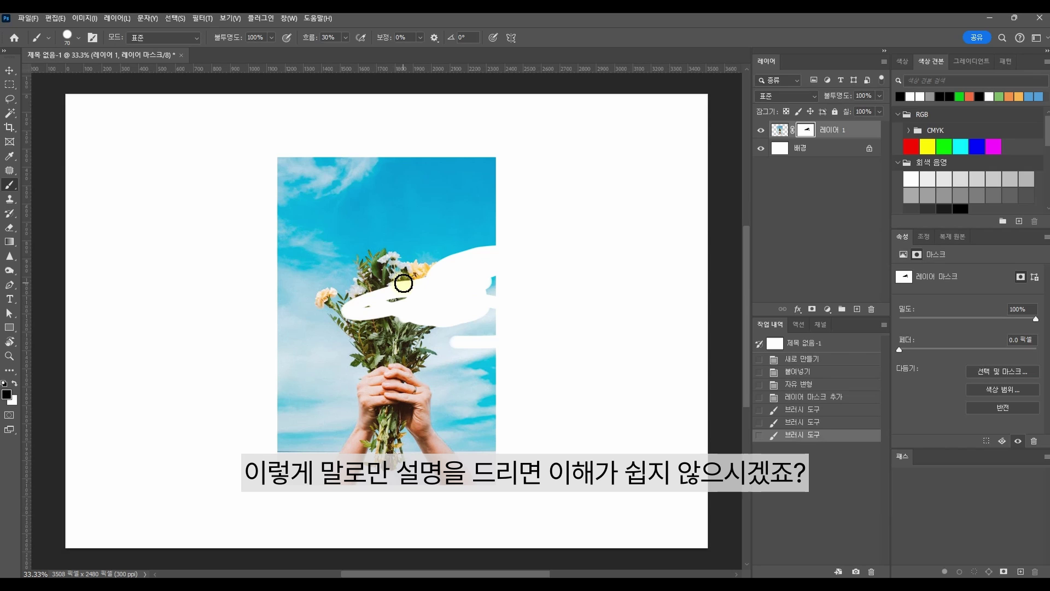
{"action": "key", "text": "ctrl+z"}
{"action": "key", "text": "ctrl+z"}
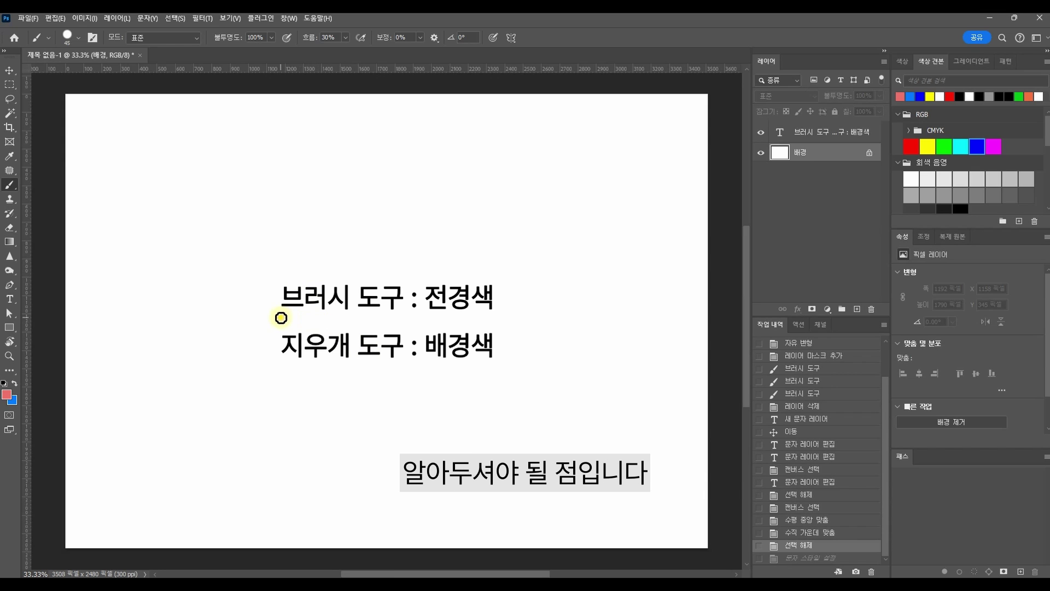
Mark the words 브러시 and 전경색 with the red Brush, and 지우개 and 배경색 with the Eraser in the blue background colour
{"action": "left_click_drag", "start_coordinate": [296, 317], "coordinate": [351, 316]}
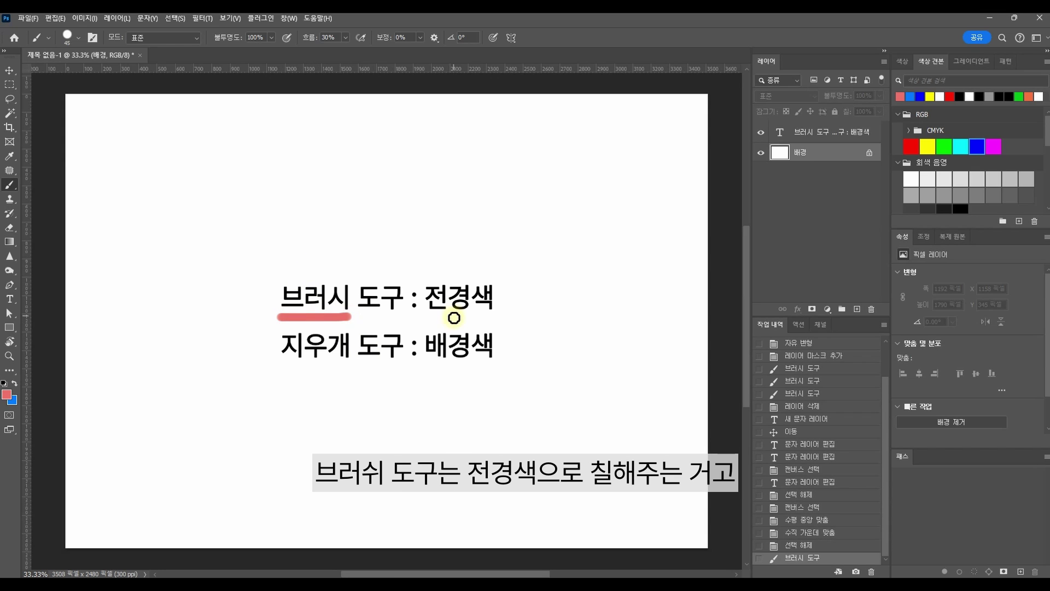
{"action": "mouse_move", "coordinate": [449, 321]}
{"action": "left_mouse_down"}
{"action": "mouse_move", "coordinate": [439, 275]}
{"action": "mouse_move", "coordinate": [508, 278]}
{"action": "mouse_move", "coordinate": [456, 321]}
{"action": "left_mouse_up"}
{"action": "key", "text": "e"}
{"action": "left_click_drag", "start_coordinate": [273, 368], "coordinate": [353, 368]}
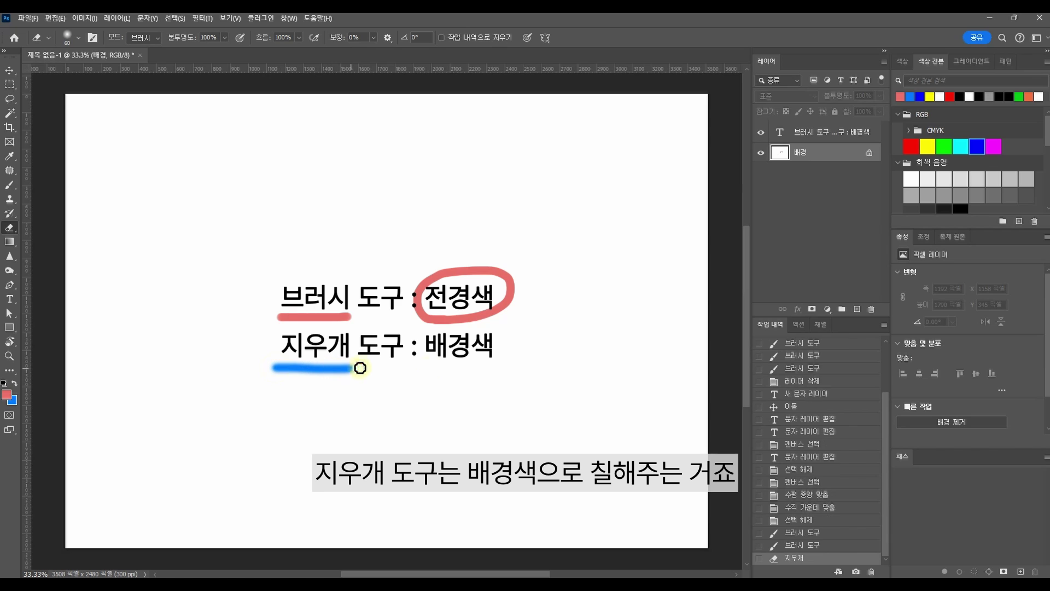
{"action": "mouse_move", "coordinate": [466, 375]}
{"action": "left_mouse_down"}
{"action": "mouse_move", "coordinate": [423, 345]}
{"action": "mouse_move", "coordinate": [482, 326]}
{"action": "mouse_move", "coordinate": [511, 356]}
{"action": "mouse_move", "coordinate": [469, 375]}
{"action": "left_mouse_up"}
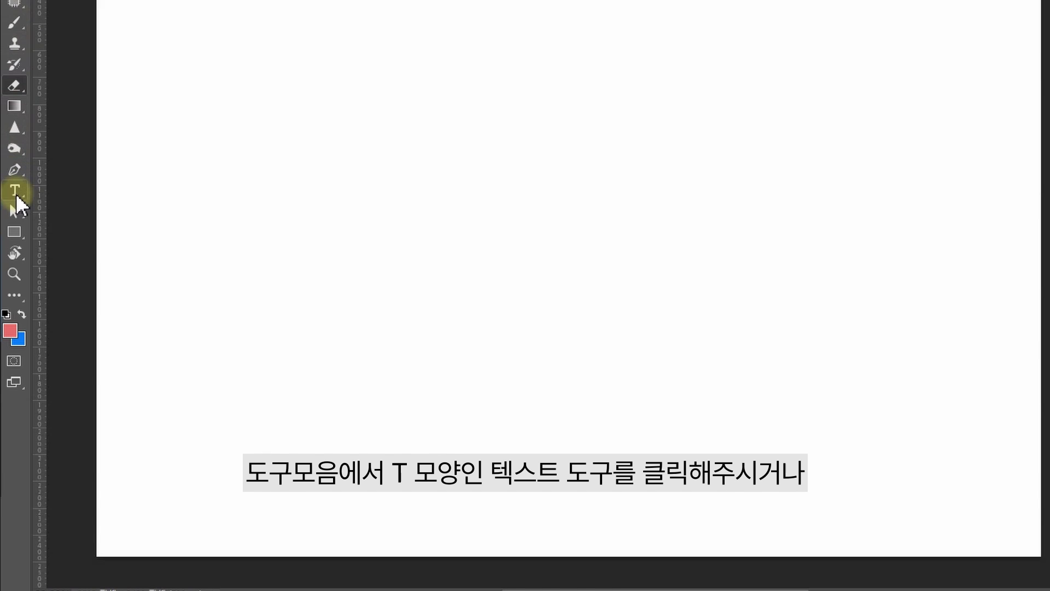
Add the text "레이어 마스크" as a new text layer on the white canvas
{"action": "left_click", "coordinate": [15, 191]}
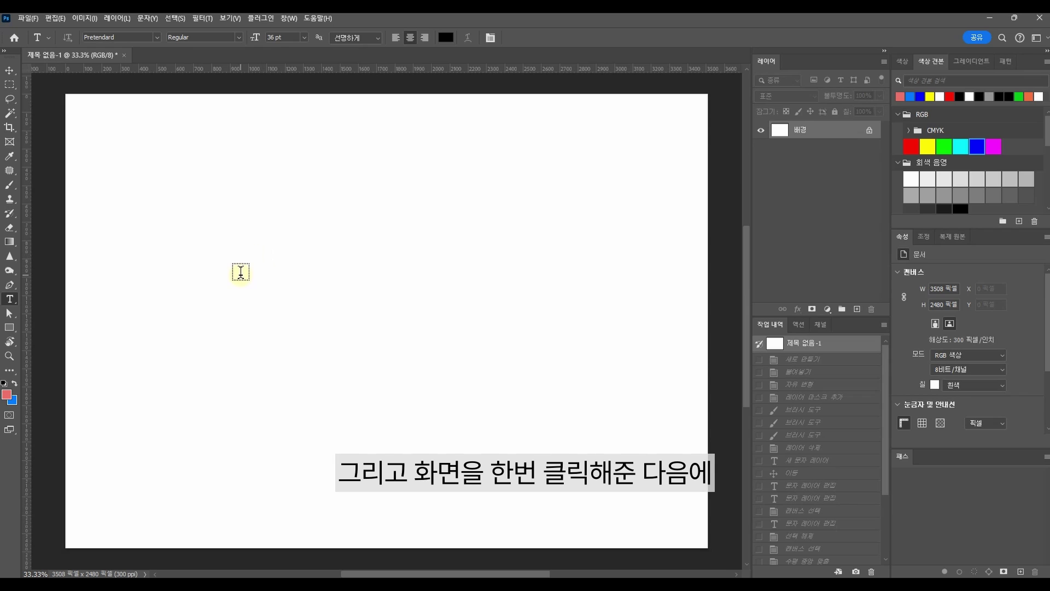
{"action": "left_click", "coordinate": [353, 153]}
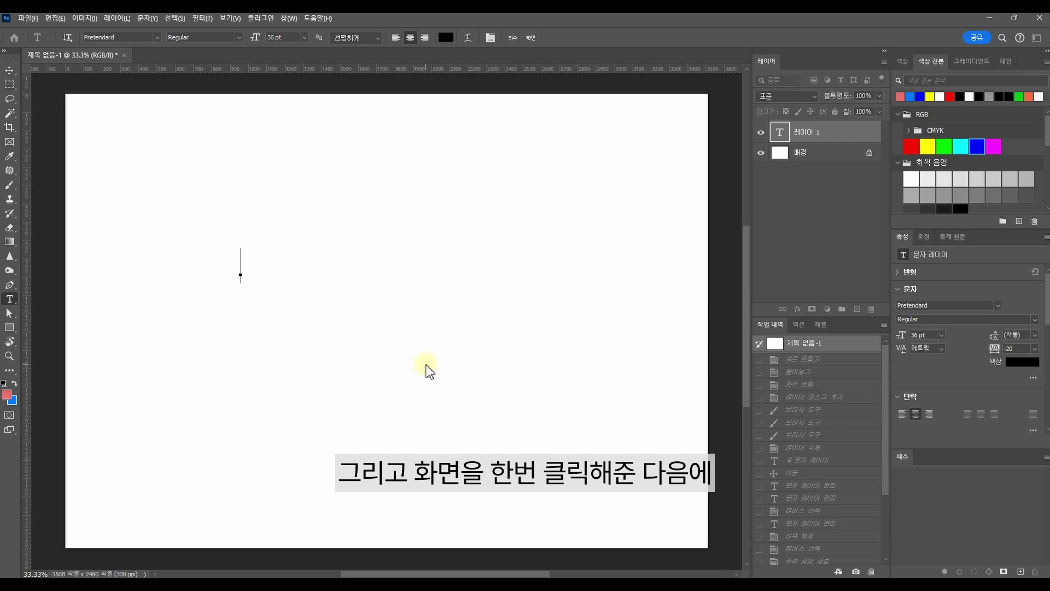
{"action": "type", "text": "레이어 마스크"}
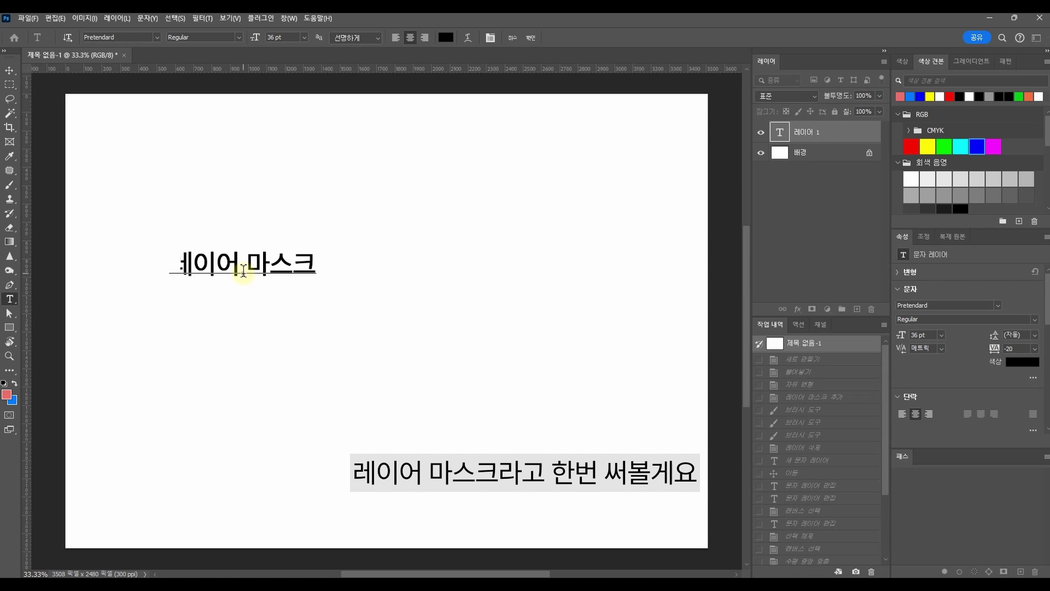
{"action": "key", "text": "ctrl+Return"}
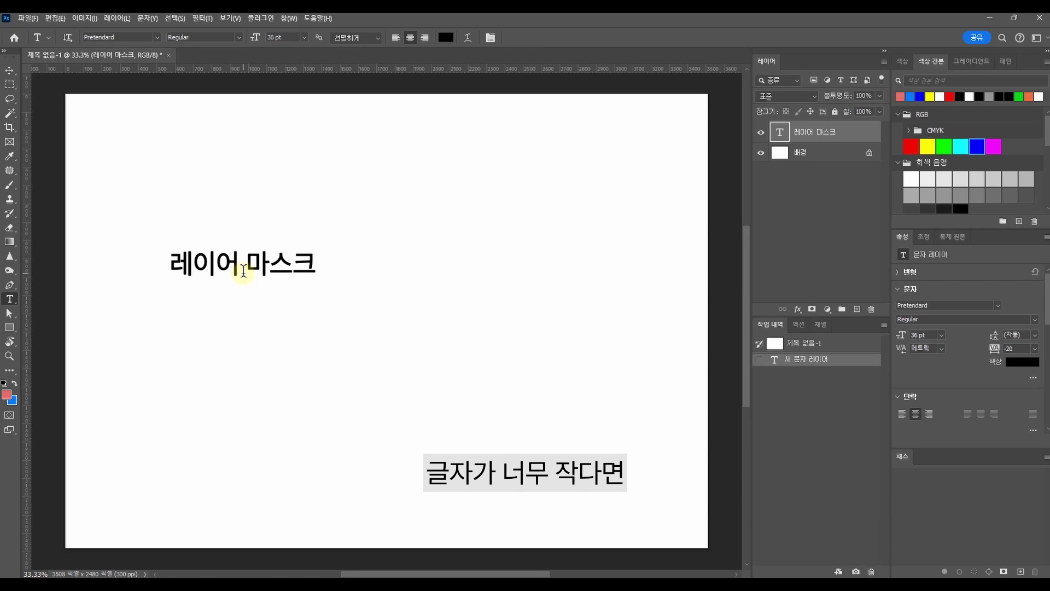
Enlarge the 레이어 마스크 text diagonally to about 153 pt with Free Transform and move it to the middle of the canvas
{"action": "key", "text": "ctrl+t"}
{"action": "left_click_drag", "start_coordinate": [316, 247], "coordinate": [343, 245]}
{"action": "left_click_drag", "start_coordinate": [256, 247], "coordinate": [270, 236]}
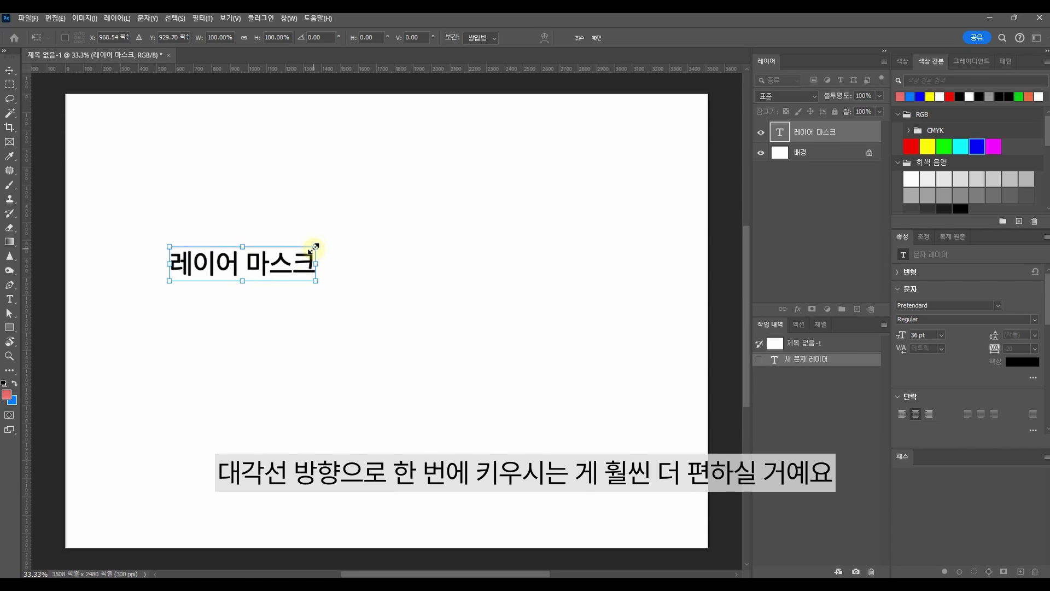
{"action": "left_click_drag", "start_coordinate": [316, 247], "coordinate": [604, 130]}
{"action": "left_click_drag", "start_coordinate": [418, 203], "coordinate": [429, 300]}
{"action": "key", "text": "Return"}
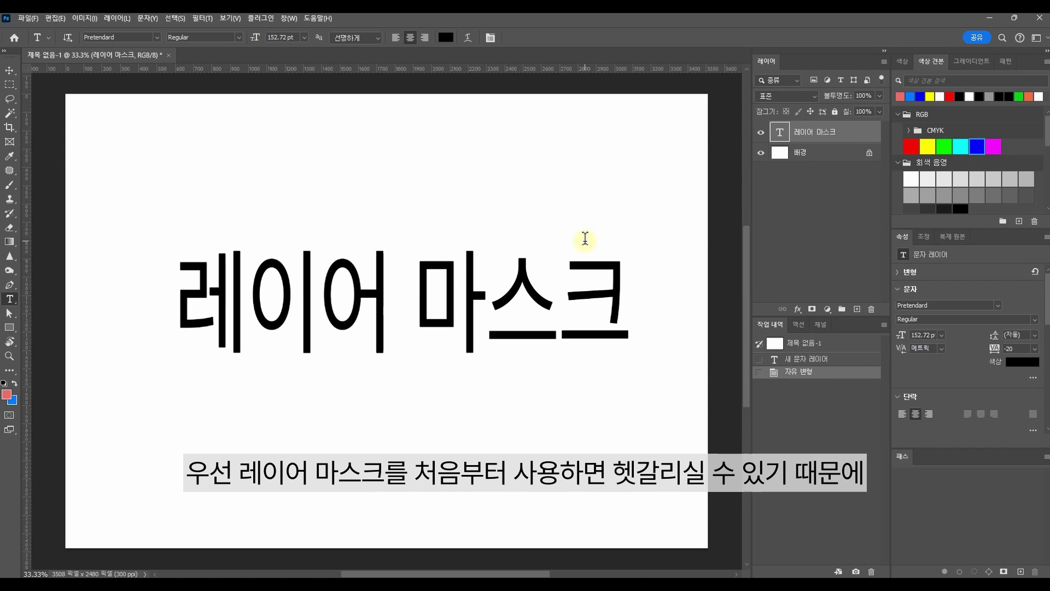
Paint over the letter 마 on a new layer with a 200-size brush in black (000000), and delete that layer
{"action": "left_click", "coordinate": [857, 310]}
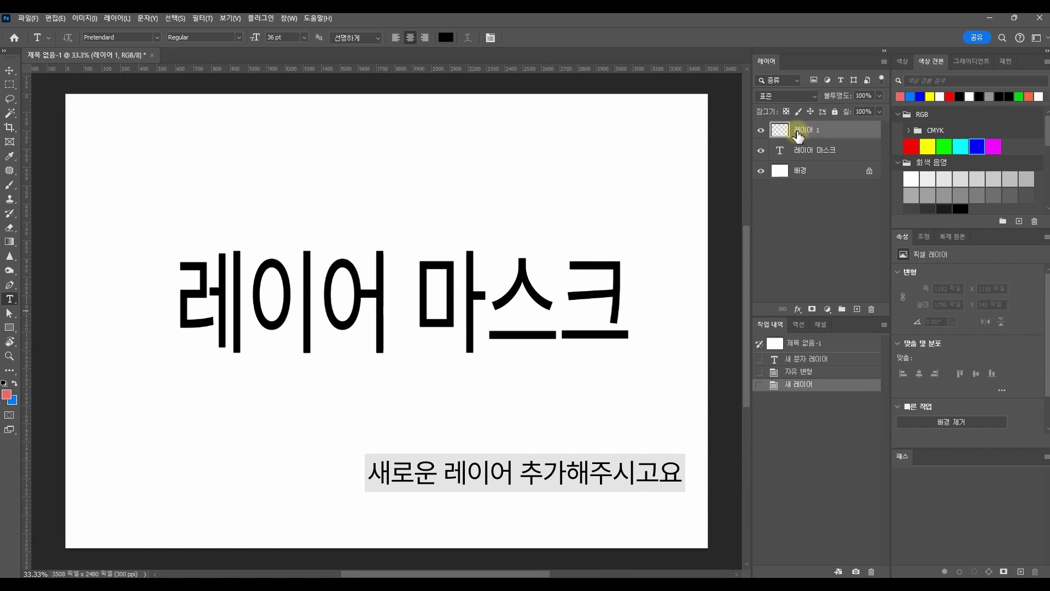
{"action": "left_click", "coordinate": [10, 184]}
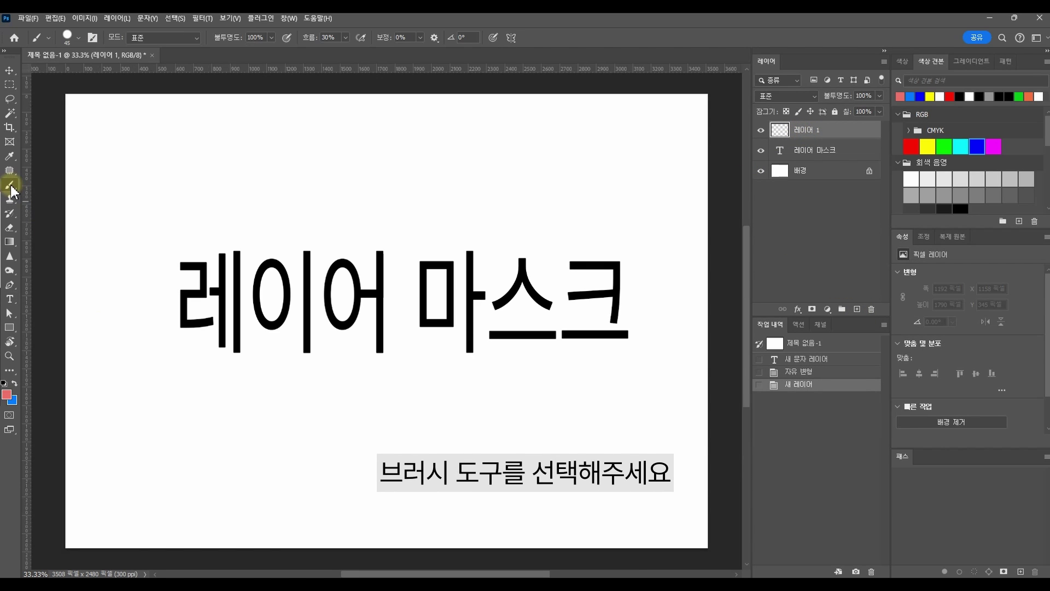
{"action": "left_click", "coordinate": [6, 394]}
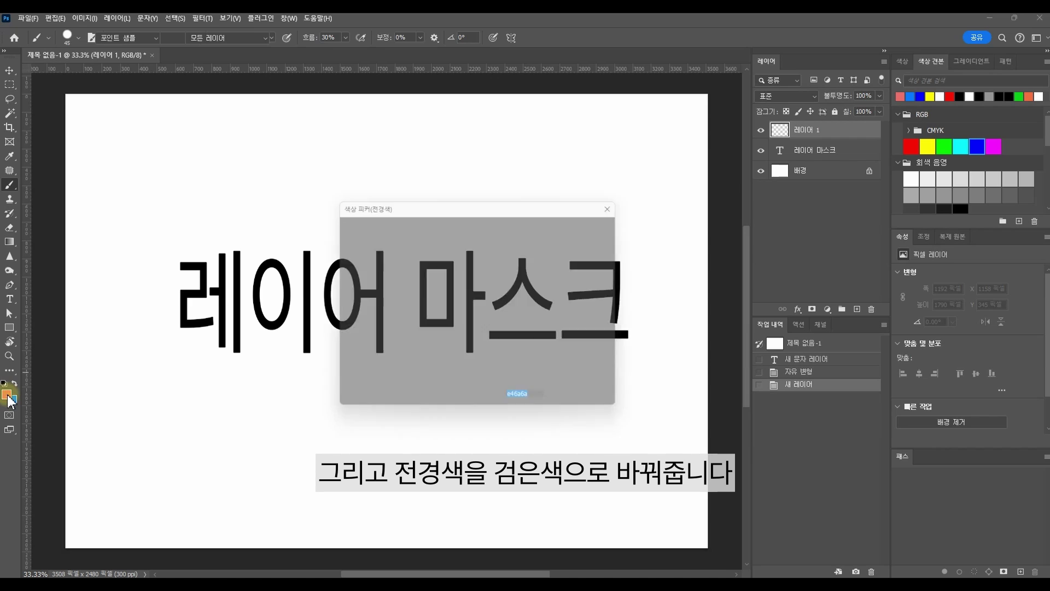
{"action": "left_click", "coordinate": [337, 367]}
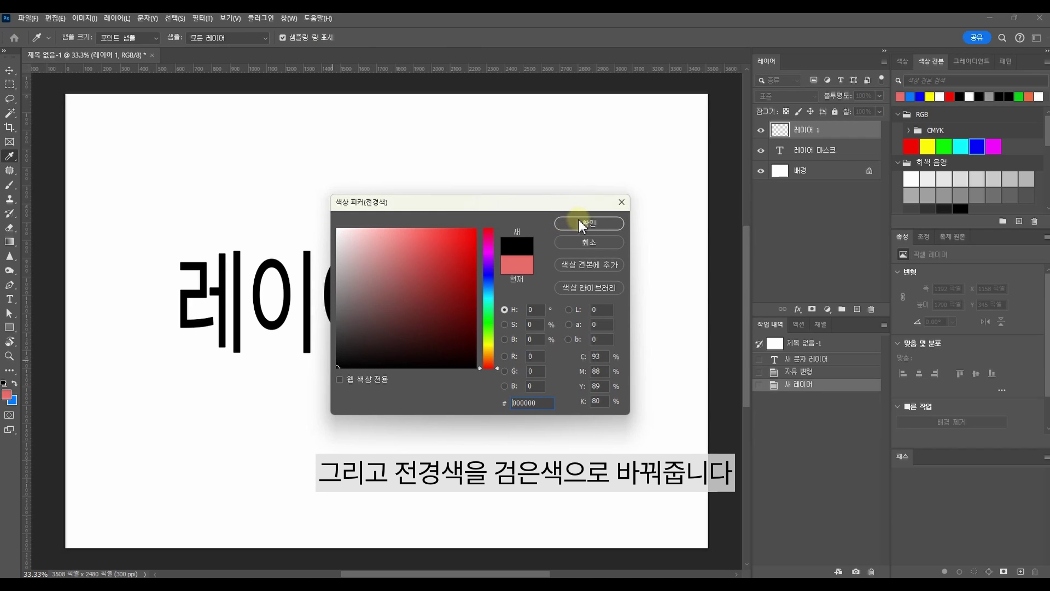
{"action": "left_click", "coordinate": [581, 224]}
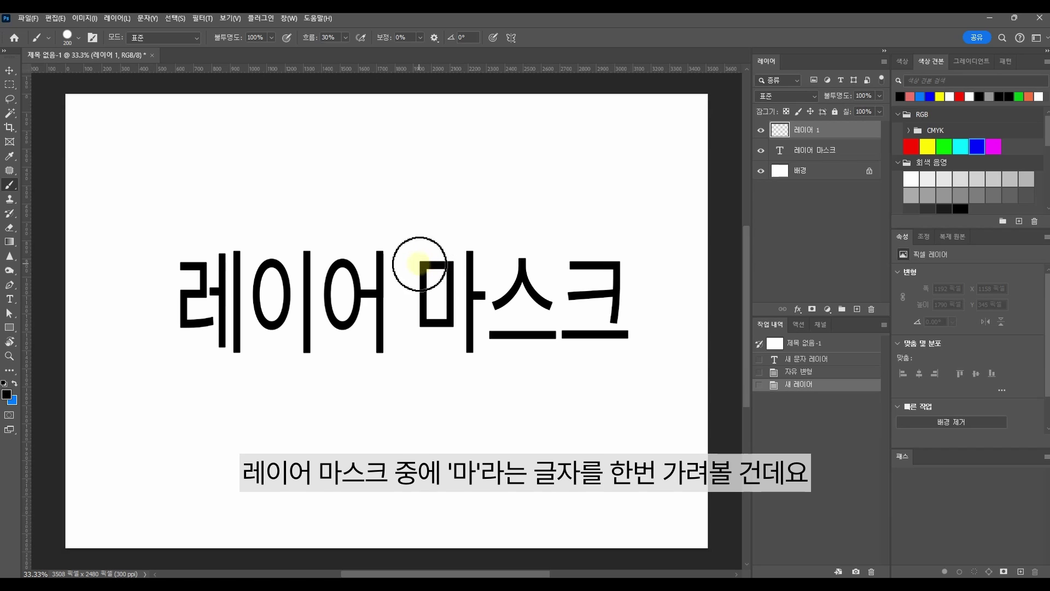
{"action": "mouse_move", "coordinate": [425, 235]}
{"action": "left_mouse_down"}
{"action": "mouse_move", "coordinate": [438, 348]}
{"action": "mouse_move", "coordinate": [461, 244]}
{"action": "mouse_move", "coordinate": [458, 359]}
{"action": "mouse_move", "coordinate": [473, 270]}
{"action": "mouse_move", "coordinate": [452, 340]}
{"action": "left_mouse_up"}
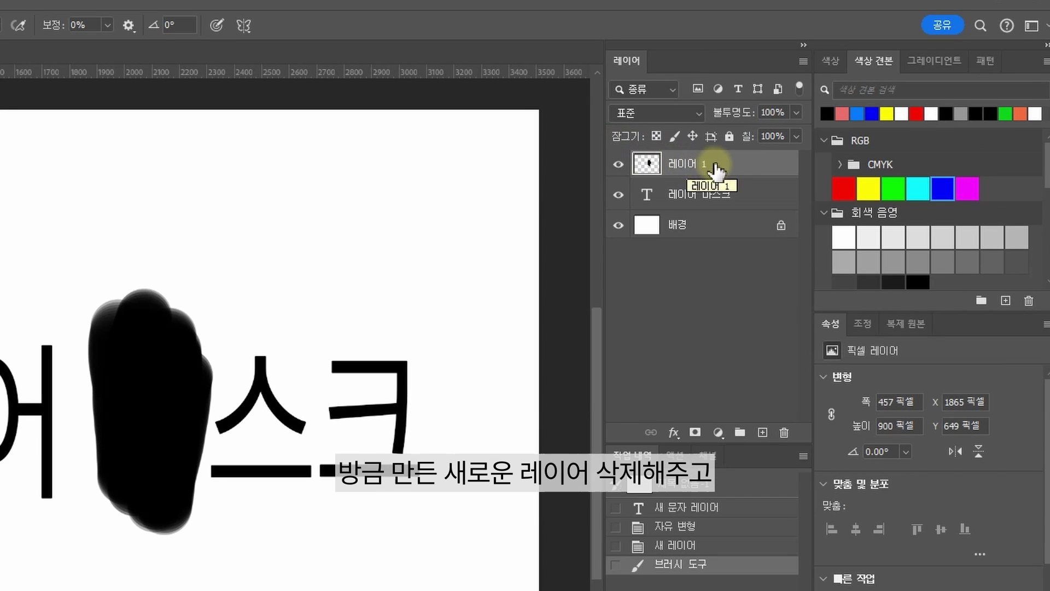
{"action": "left_click_drag", "start_coordinate": [713, 164], "coordinate": [784, 432]}
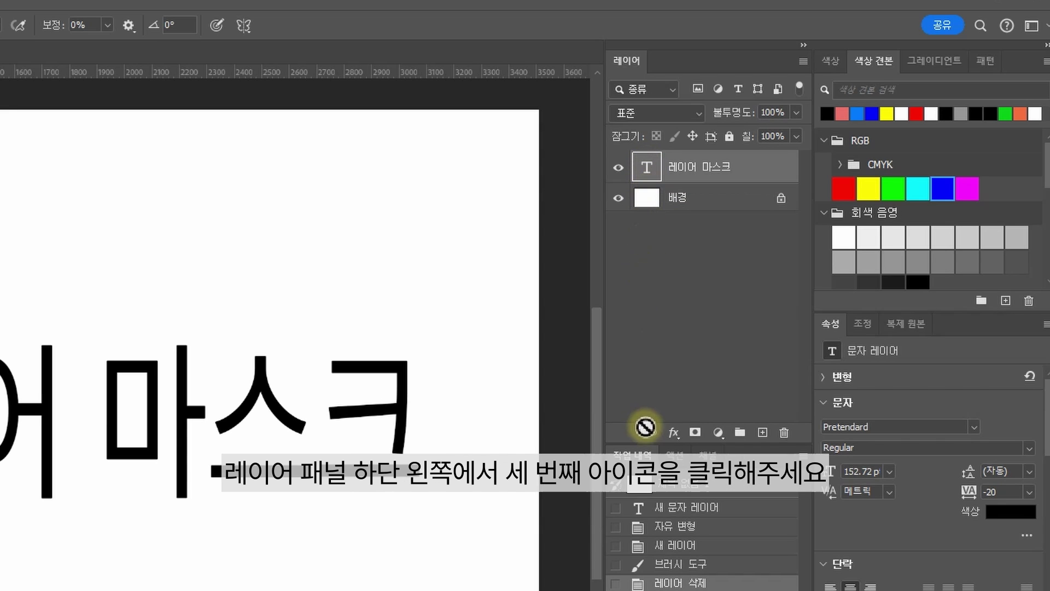
Add a layer mask to the 레이어 마스크 text layer and hide the letter 마 by painting it black on the mask
{"action": "left_click", "coordinate": [695, 433]}
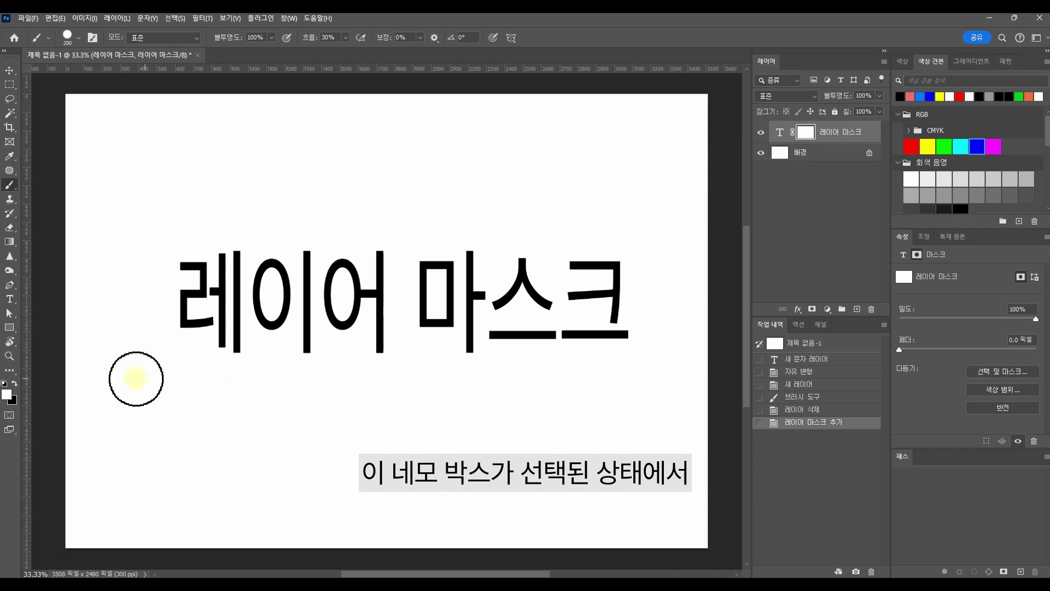
{"action": "left_click", "coordinate": [6, 394]}
{"action": "left_click_drag", "start_coordinate": [410, 298], "coordinate": [328, 371]}
{"action": "left_click", "coordinate": [565, 222]}
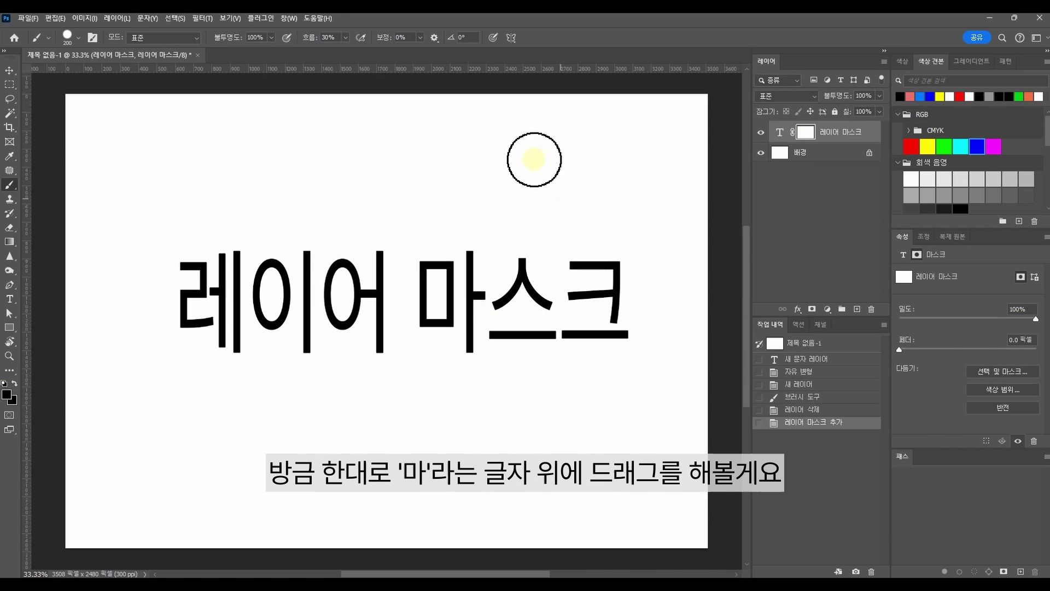
{"action": "mouse_move", "coordinate": [428, 236]}
{"action": "left_mouse_down"}
{"action": "mouse_move", "coordinate": [427, 330]}
{"action": "mouse_move", "coordinate": [445, 255]}
{"action": "mouse_move", "coordinate": [447, 351]}
{"action": "mouse_move", "coordinate": [466, 249]}
{"action": "mouse_move", "coordinate": [458, 362]}
{"action": "mouse_move", "coordinate": [481, 227]}
{"action": "left_mouse_up"}
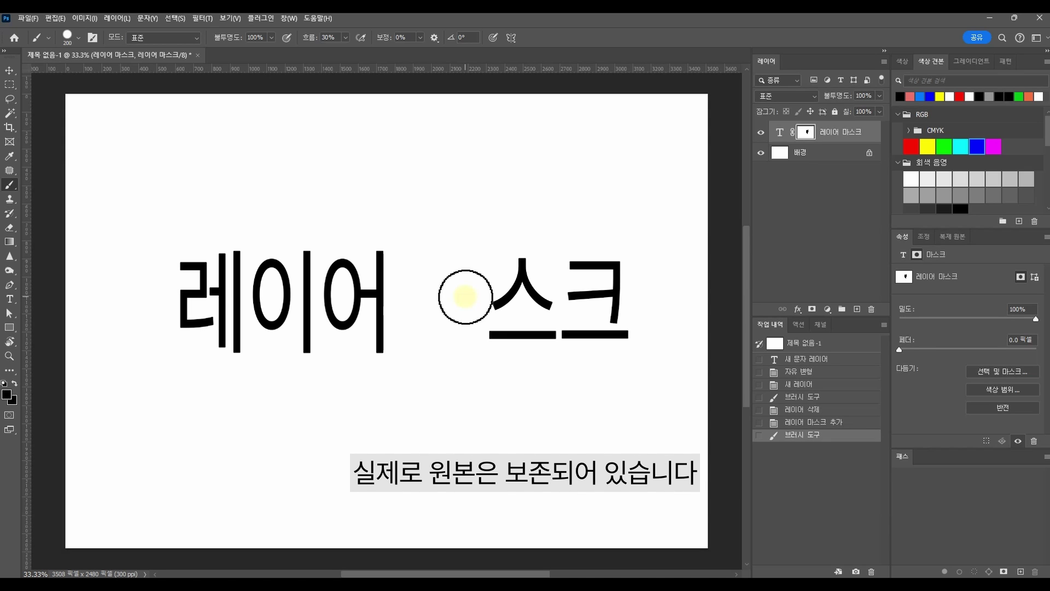
Set the foreground colour to white (ffffff) and paint over the hidden letter 마 on the mask to restore it
{"action": "left_click", "coordinate": [7, 393]}
{"action": "left_click_drag", "start_coordinate": [417, 270], "coordinate": [330, 214]}
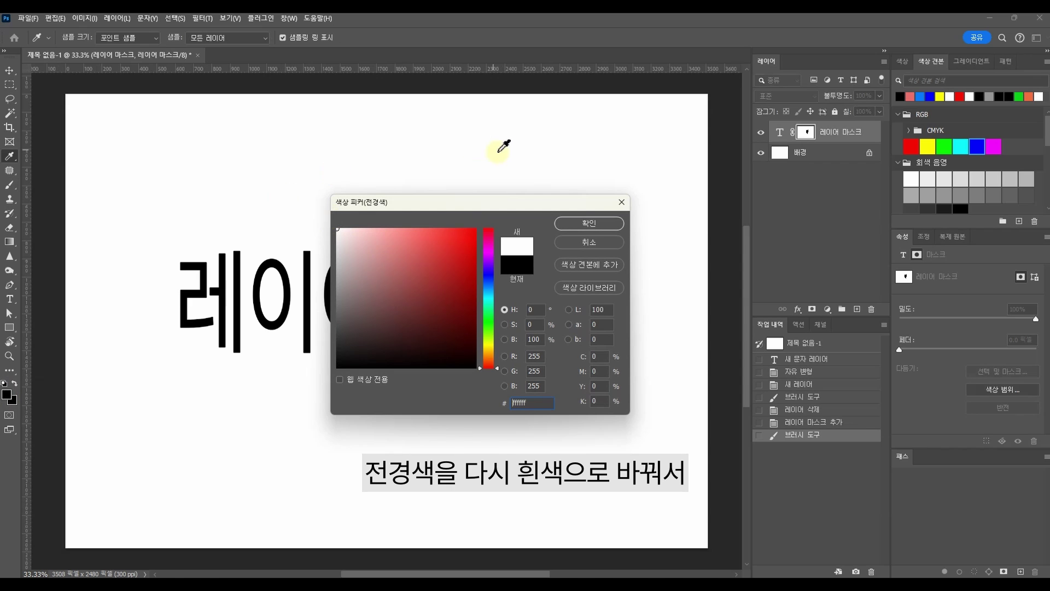
{"action": "left_click", "coordinate": [582, 223]}
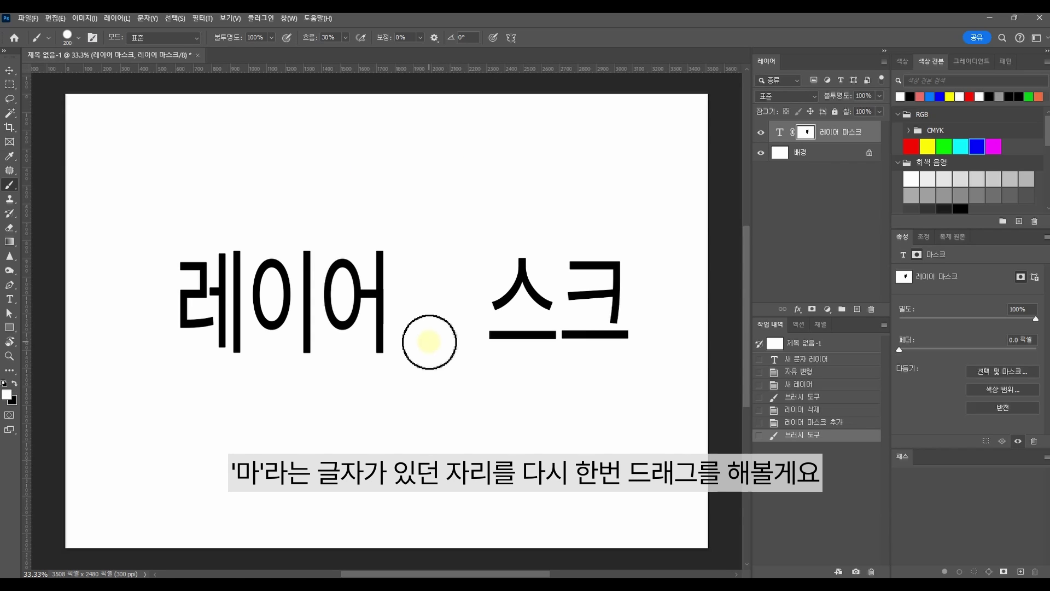
{"action": "mouse_move", "coordinate": [428, 235]}
{"action": "left_mouse_down"}
{"action": "mouse_move", "coordinate": [411, 332]}
{"action": "mouse_move", "coordinate": [429, 255]}
{"action": "mouse_move", "coordinate": [417, 334]}
{"action": "mouse_move", "coordinate": [466, 225]}
{"action": "mouse_move", "coordinate": [434, 326]}
{"action": "mouse_move", "coordinate": [489, 255]}
{"action": "mouse_move", "coordinate": [469, 350]}
{"action": "left_mouse_up"}
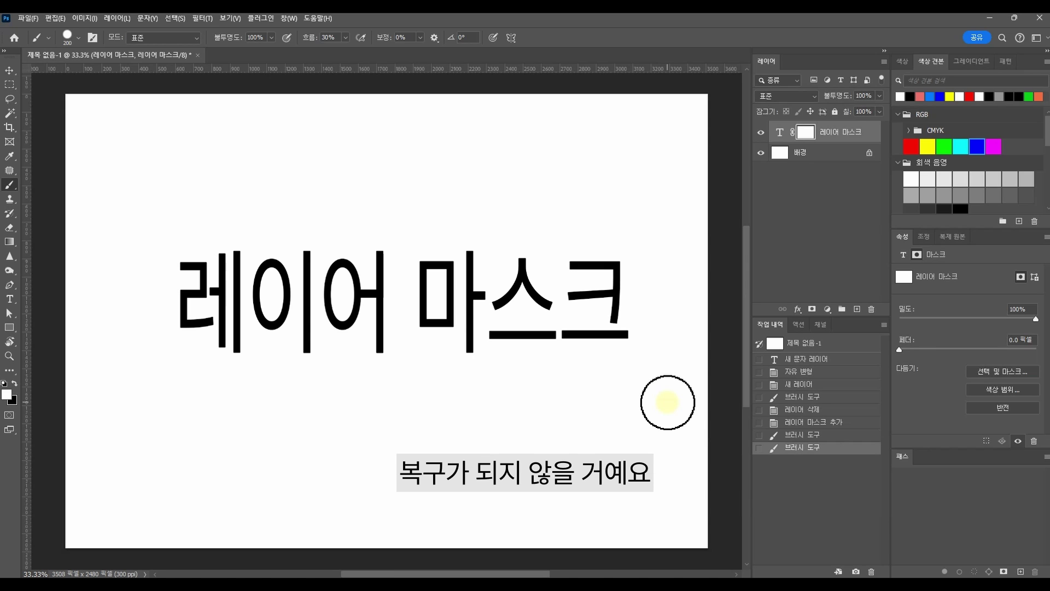
Step back through the history to the new layer state and return to the latest brush state
{"action": "left_click", "coordinate": [793, 434]}
{"action": "left_click", "coordinate": [794, 421]}
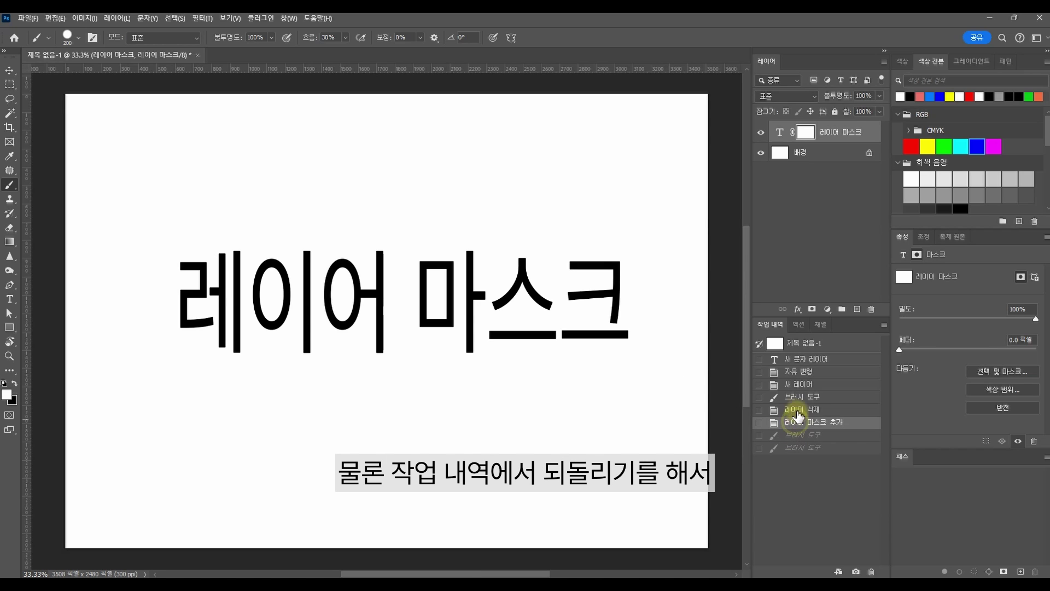
{"action": "left_click", "coordinate": [796, 409]}
{"action": "left_click", "coordinate": [799, 385]}
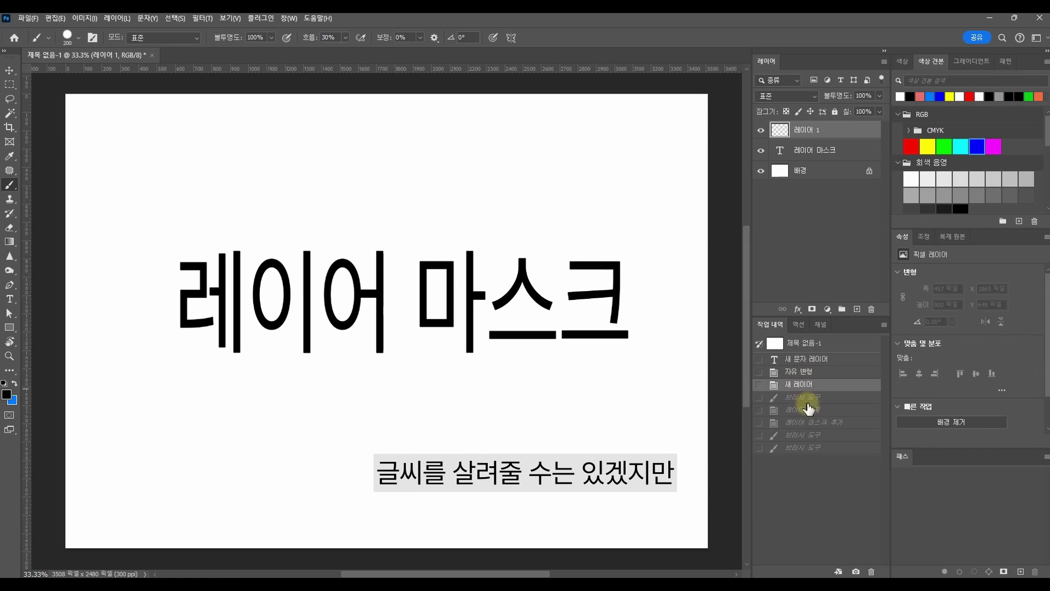
{"action": "left_click", "coordinate": [814, 448]}
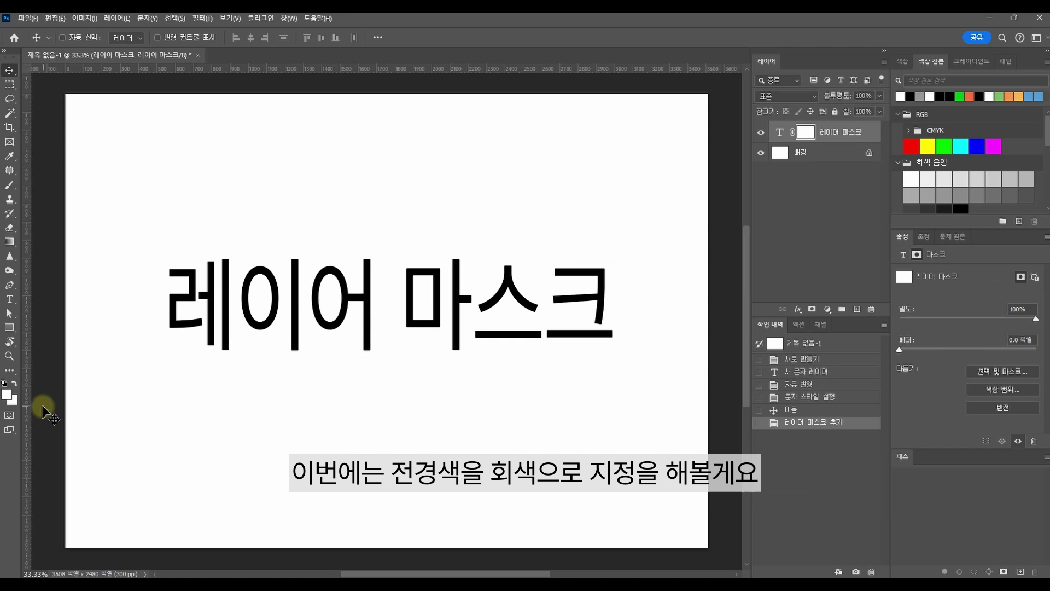
Set the foreground colour to a medium neutral gray and brush over the letter 마 on the text layer's mask
{"action": "left_click", "coordinate": [7, 393]}
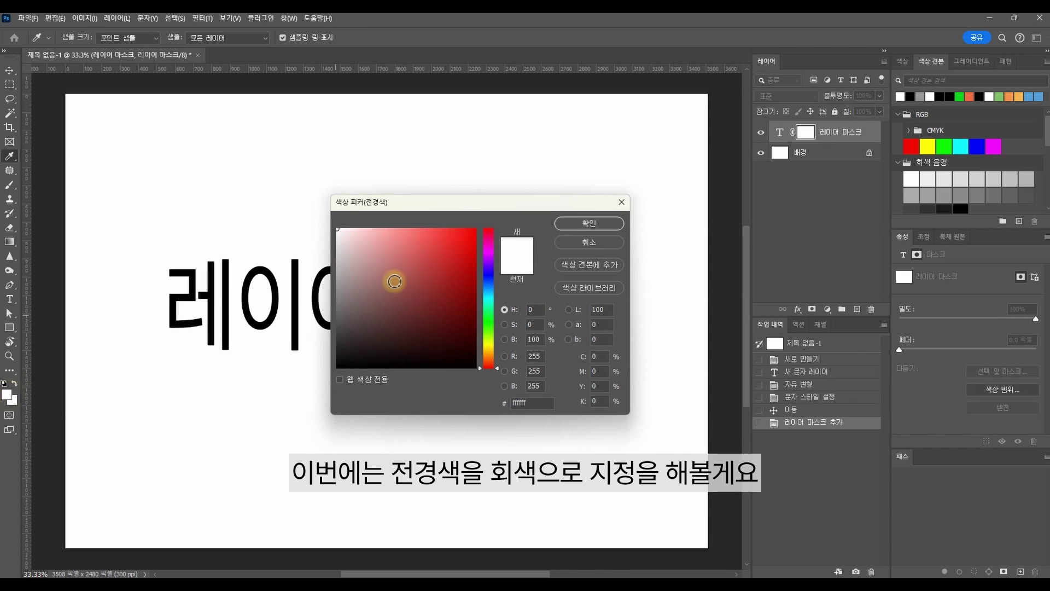
{"action": "left_click_drag", "start_coordinate": [394, 281], "coordinate": [322, 284]}
{"action": "left_click", "coordinate": [580, 223]}
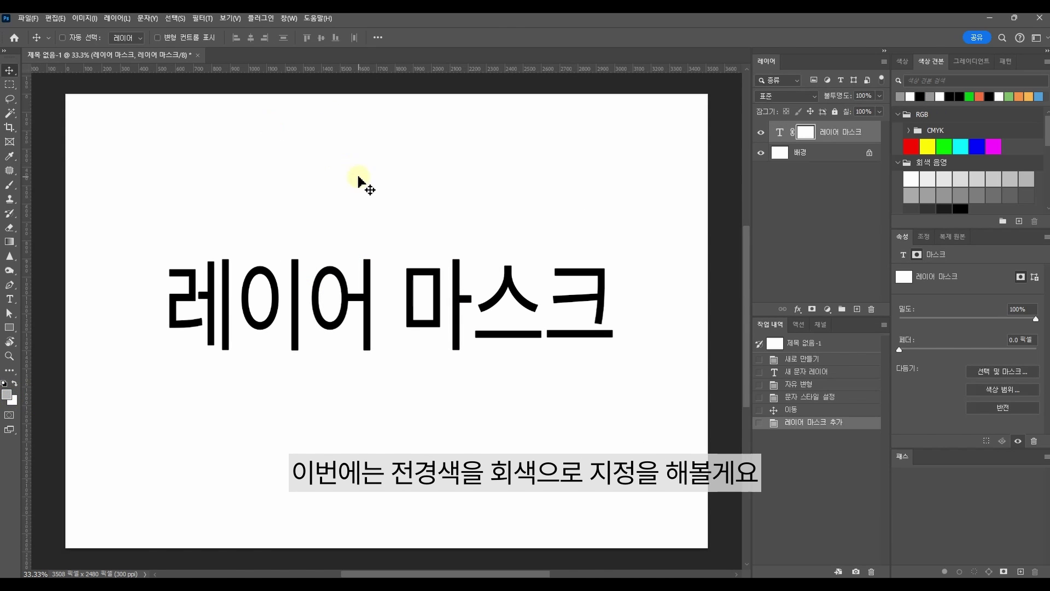
{"action": "key", "text": "b"}
{"action": "mouse_move", "coordinate": [403, 281]}
{"action": "left_mouse_down"}
{"action": "mouse_move", "coordinate": [427, 241]}
{"action": "mouse_move", "coordinate": [397, 319]}
{"action": "mouse_move", "coordinate": [445, 240]}
{"action": "mouse_move", "coordinate": [411, 311]}
{"action": "mouse_move", "coordinate": [431, 298]}
{"action": "mouse_move", "coordinate": [452, 364]}
{"action": "left_mouse_up"}
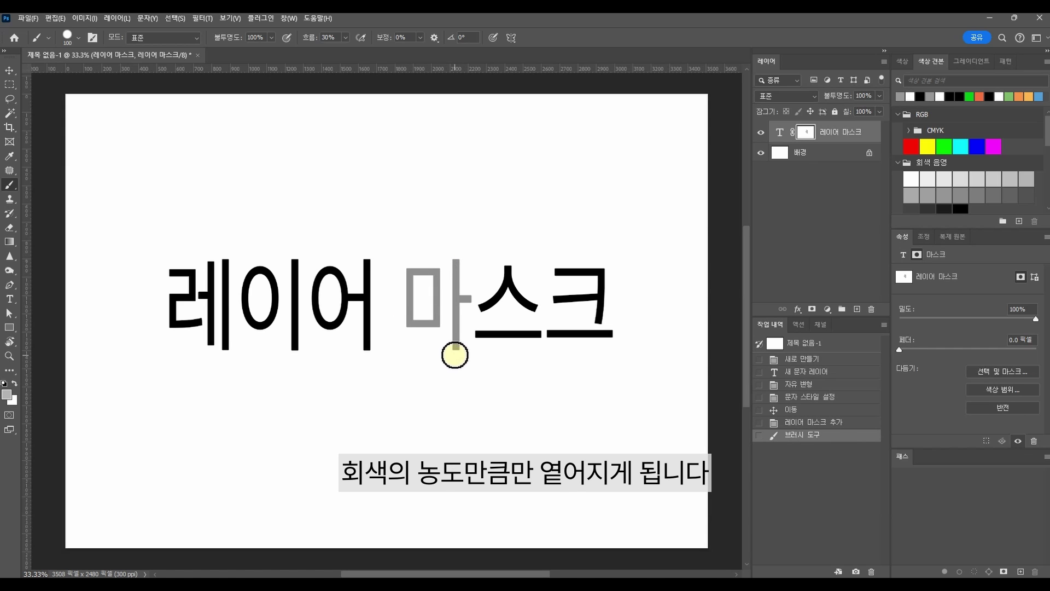
Set the foreground colour to dark gray (4d4d4d) and paint over the letter 마 on the mask
{"action": "left_click", "coordinate": [7, 394]}
{"action": "left_click_drag", "start_coordinate": [338, 281], "coordinate": [318, 326]}
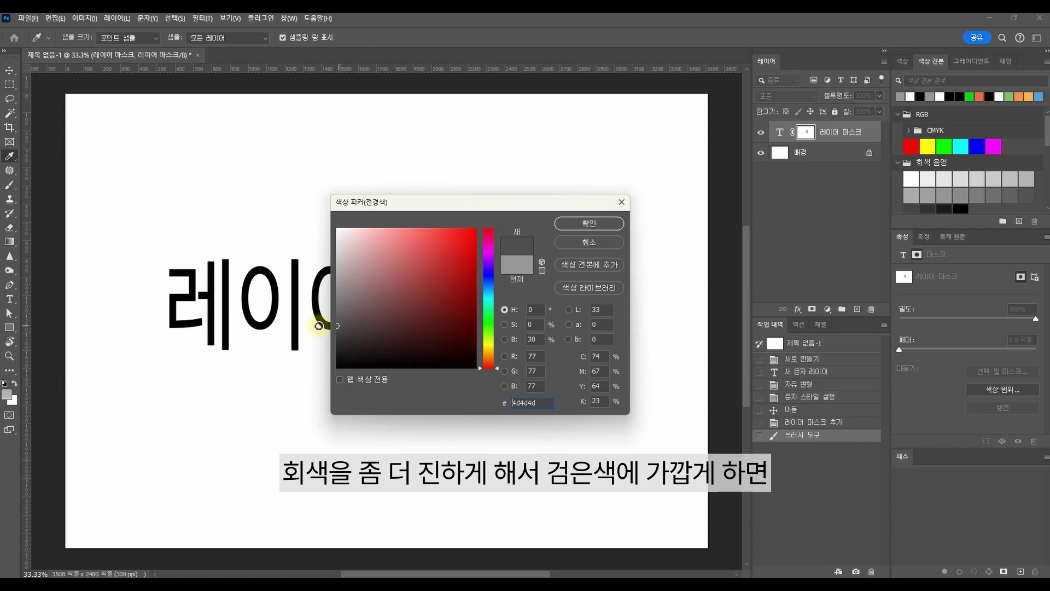
{"action": "left_click", "coordinate": [581, 222]}
{"action": "mouse_move", "coordinate": [469, 304]}
{"action": "left_mouse_down"}
{"action": "mouse_move", "coordinate": [442, 356]}
{"action": "mouse_move", "coordinate": [448, 370]}
{"action": "left_mouse_up"}
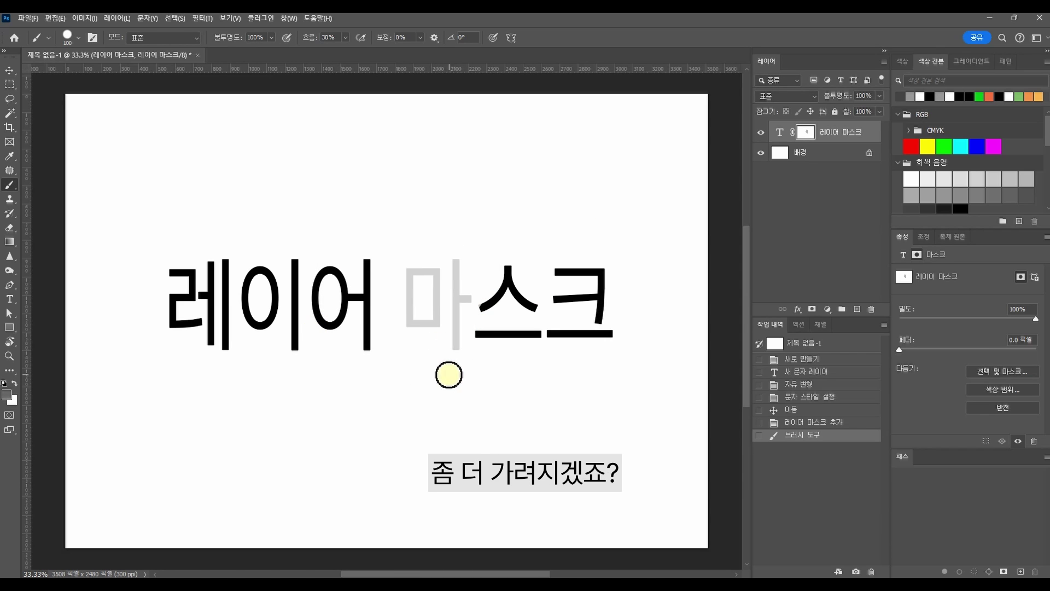
Set the foreground colour to light gray (e7e7e7) and paint over 마 and the edge of 스 on the mask
{"action": "left_click", "coordinate": [7, 394]}
{"action": "left_click_drag", "start_coordinate": [344, 246], "coordinate": [314, 235]}
{"action": "left_click", "coordinate": [580, 221]}
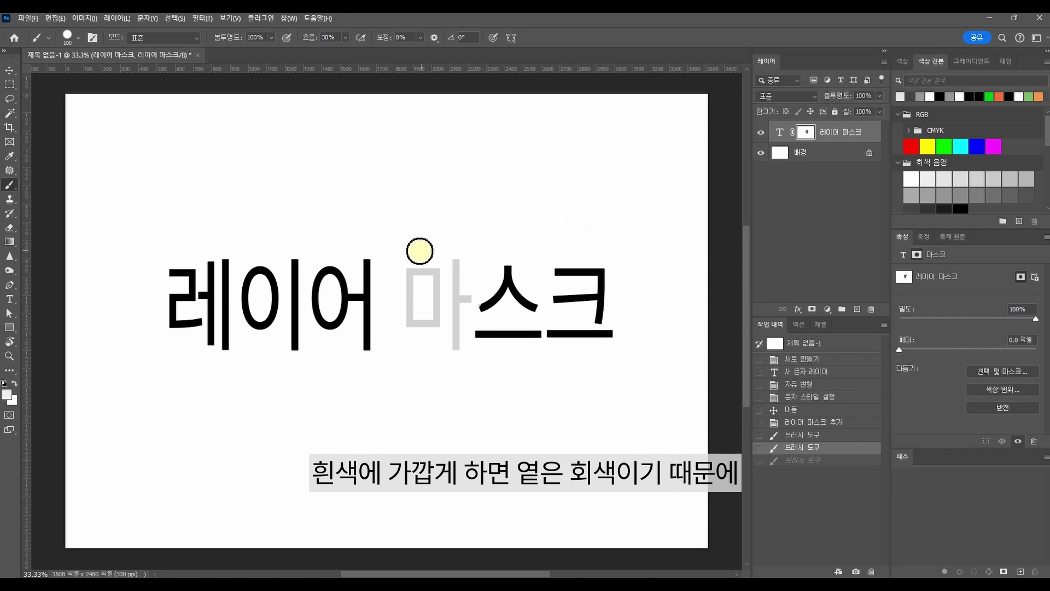
{"action": "mouse_move", "coordinate": [416, 257]}
{"action": "left_mouse_down"}
{"action": "mouse_move", "coordinate": [433, 278]}
{"action": "mouse_move", "coordinate": [401, 327]}
{"action": "mouse_move", "coordinate": [469, 282]}
{"action": "mouse_move", "coordinate": [434, 354]}
{"action": "mouse_move", "coordinate": [478, 332]}
{"action": "mouse_move", "coordinate": [470, 352]}
{"action": "mouse_move", "coordinate": [569, 387]}
{"action": "left_mouse_up"}
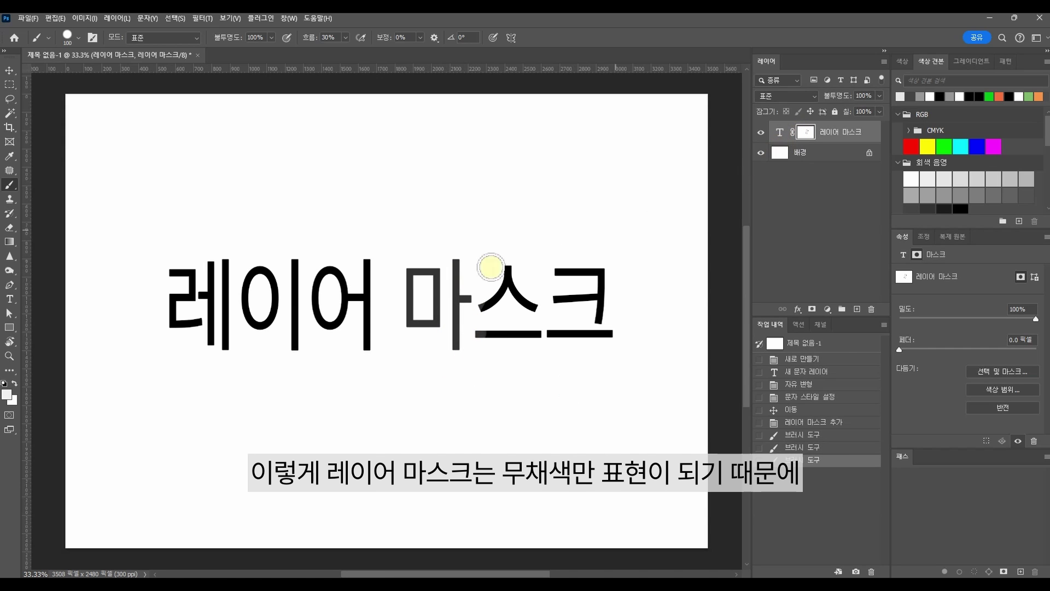
Try choosing a red foreground colour while the layer mask is selected
{"action": "left_click", "coordinate": [8, 396]}
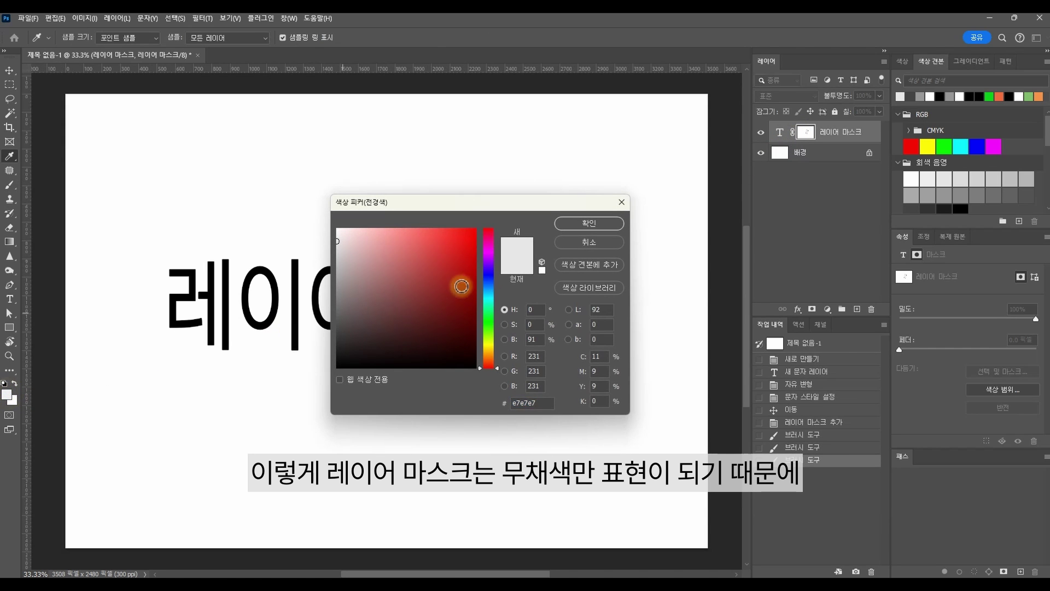
{"action": "left_click_drag", "start_coordinate": [459, 283], "coordinate": [475, 304]}
{"action": "left_click", "coordinate": [600, 224]}
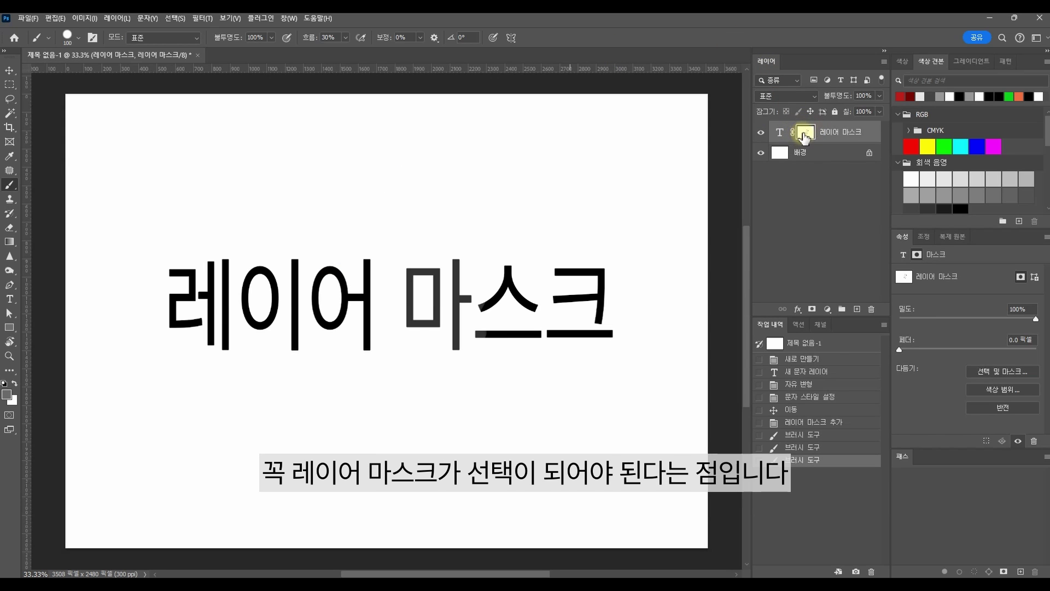
Reselect the text layer's mask, set the foreground colour to black and paint over the letter 마 to hide it
{"action": "left_click", "coordinate": [778, 136]}
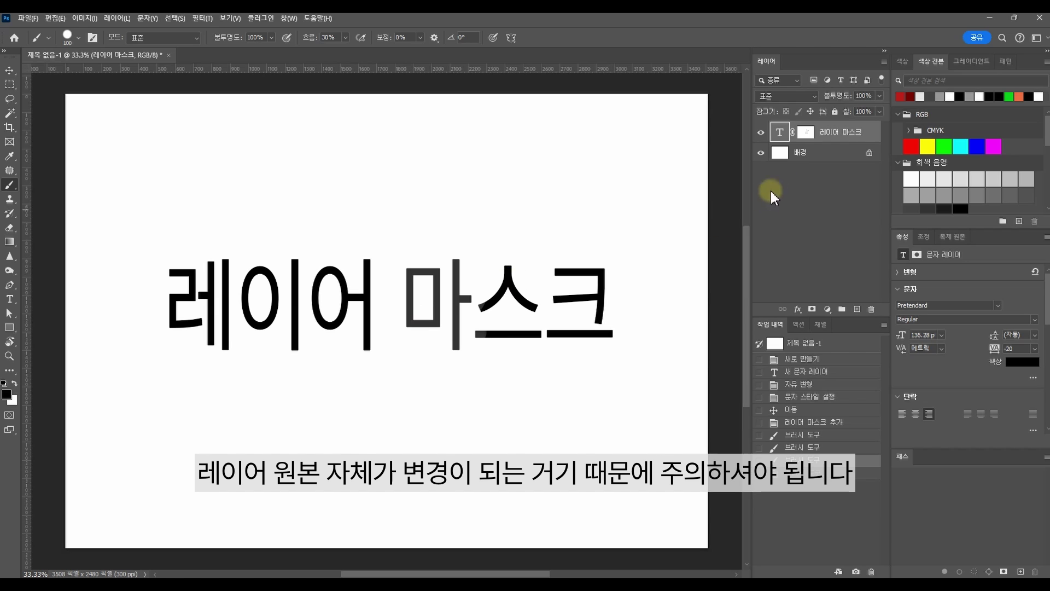
{"action": "left_click", "coordinate": [805, 133]}
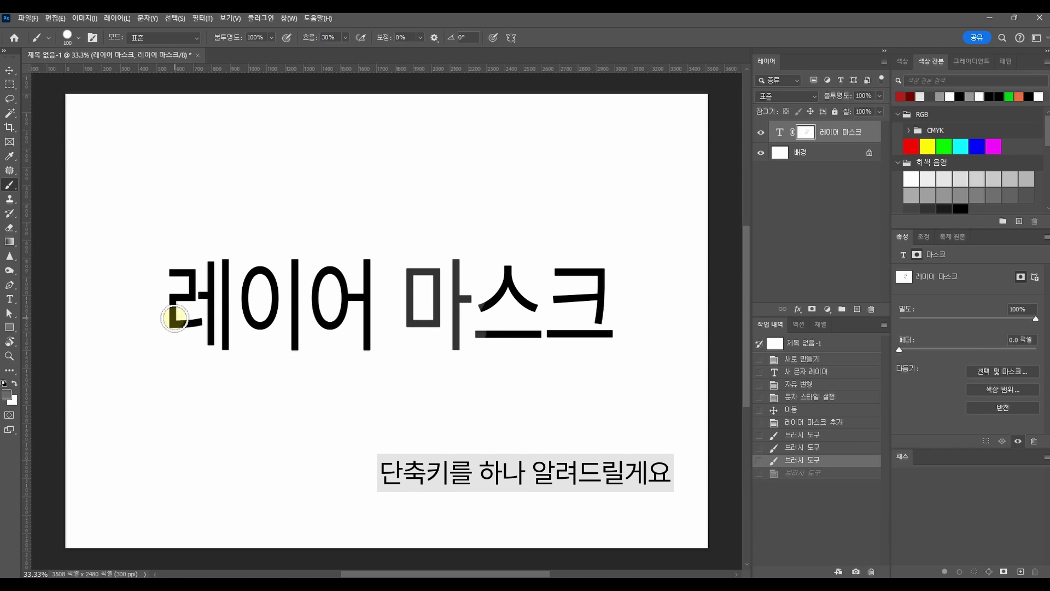
{"action": "left_click", "coordinate": [6, 393]}
{"action": "left_click", "coordinate": [338, 367]}
{"action": "left_click", "coordinate": [589, 224]}
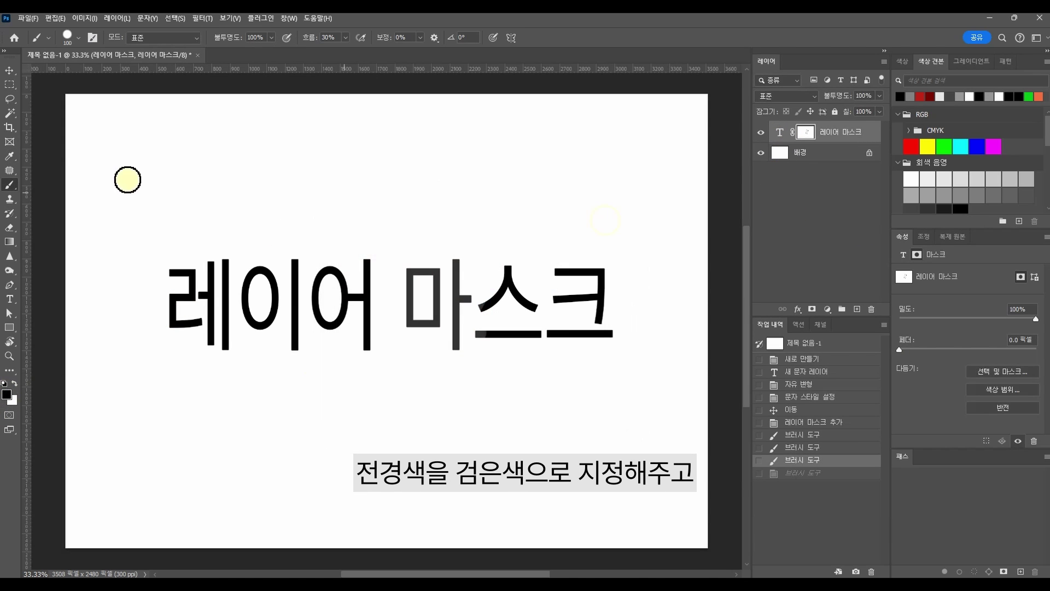
{"action": "left_click", "coordinate": [10, 185]}
{"action": "mouse_move", "coordinate": [428, 285]}
{"action": "left_mouse_down"}
{"action": "mouse_move", "coordinate": [409, 270]}
{"action": "mouse_move", "coordinate": [403, 300]}
{"action": "mouse_move", "coordinate": [437, 296]}
{"action": "left_mouse_up"}
{"action": "mouse_move", "coordinate": [453, 240]}
{"action": "left_mouse_down"}
{"action": "mouse_move", "coordinate": [446, 345]}
{"action": "mouse_move", "coordinate": [469, 268]}
{"action": "mouse_move", "coordinate": [455, 327]}
{"action": "left_mouse_up"}
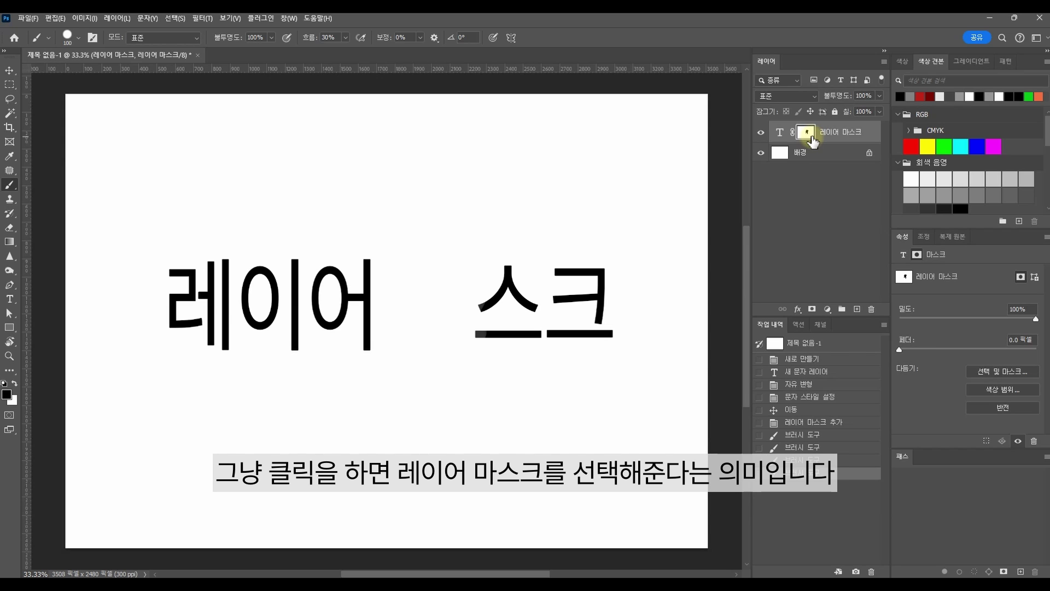
View the layer mask by itself and return to the normal view, and disable and re-enable the mask
{"action": "left_click", "coordinate": [808, 134], "text": "alt"}
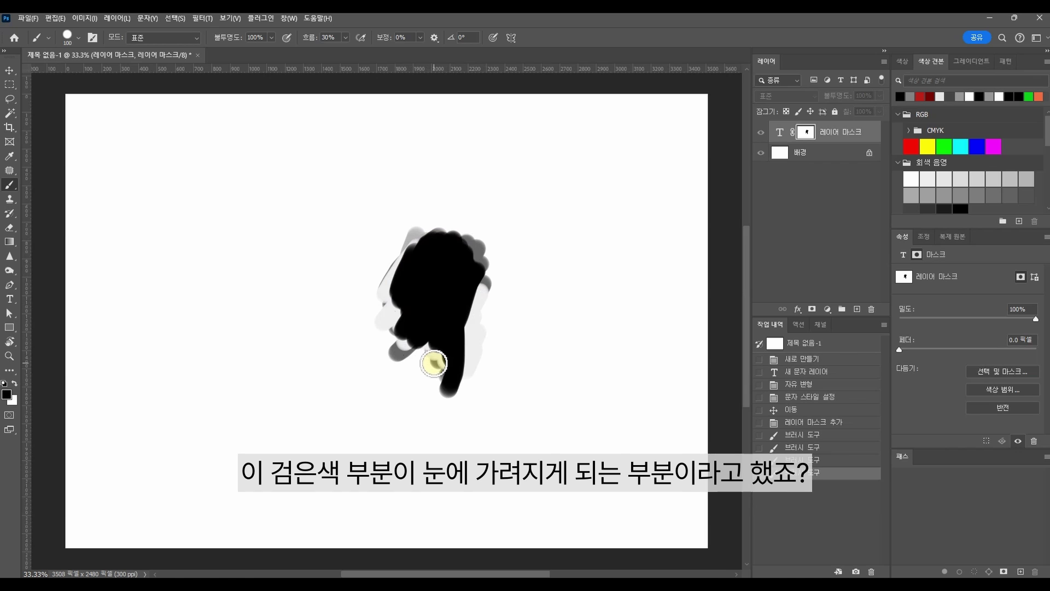
{"action": "left_click", "coordinate": [807, 137], "text": "alt"}
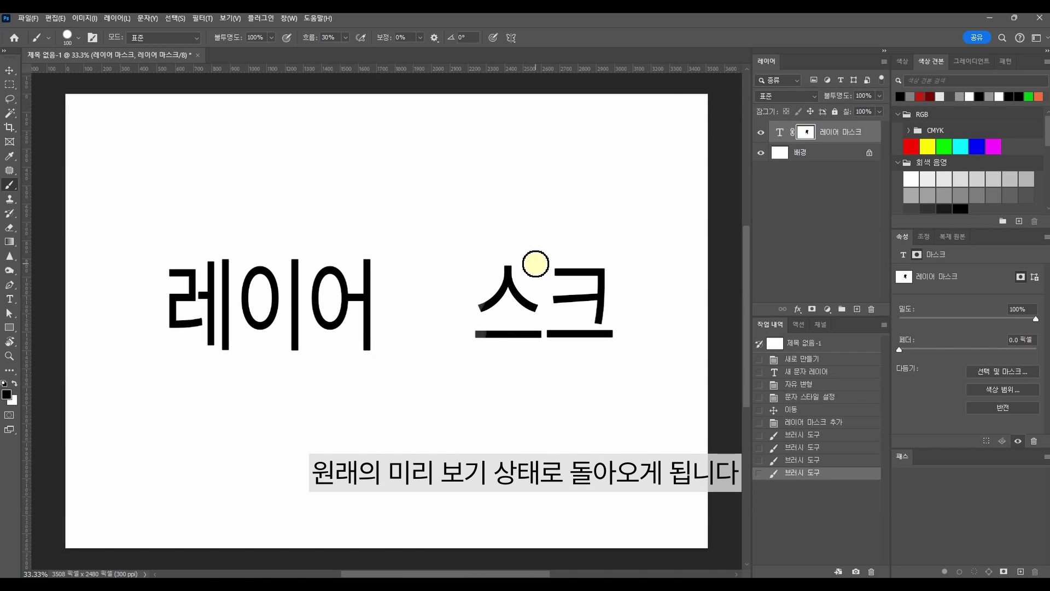
{"action": "left_click", "coordinate": [809, 137], "text": "shift"}
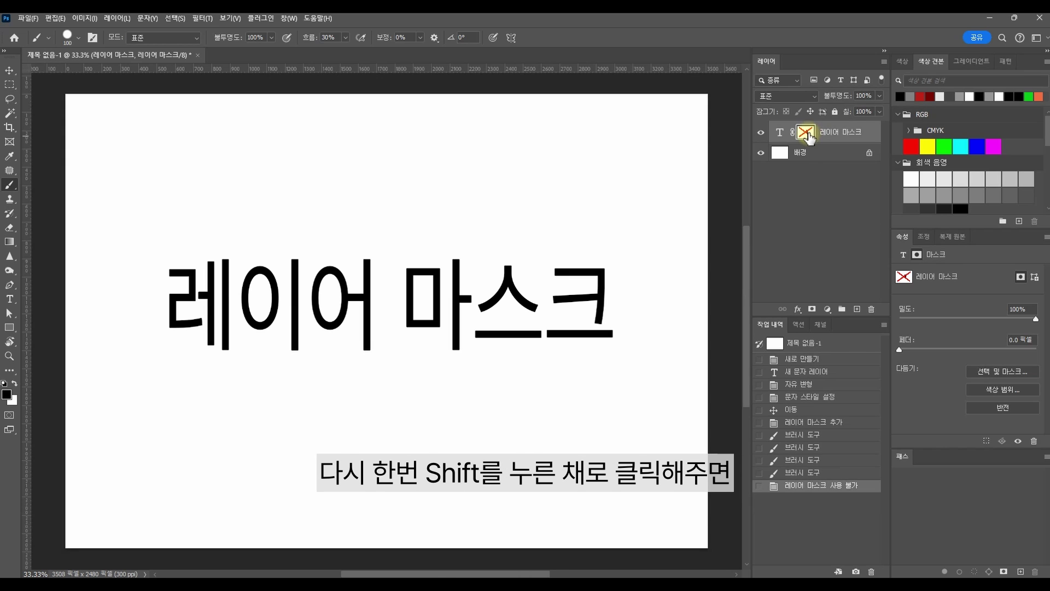
{"action": "left_click", "coordinate": [809, 137], "text": "shift"}
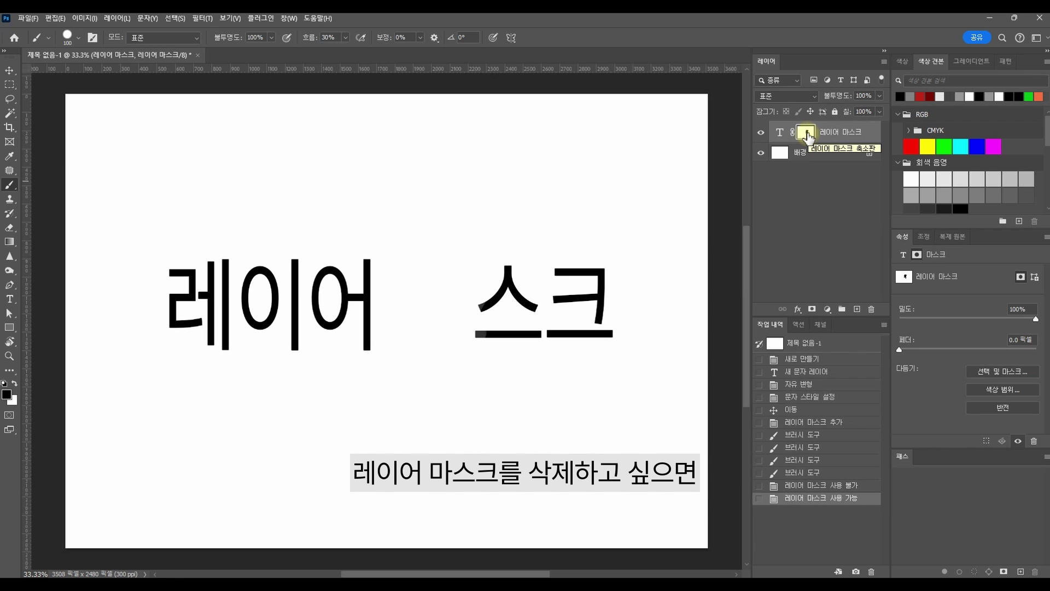
Delete the layer mask from the 레이어 마스크 text layer
{"action": "left_click_drag", "start_coordinate": [808, 137], "coordinate": [870, 310]}
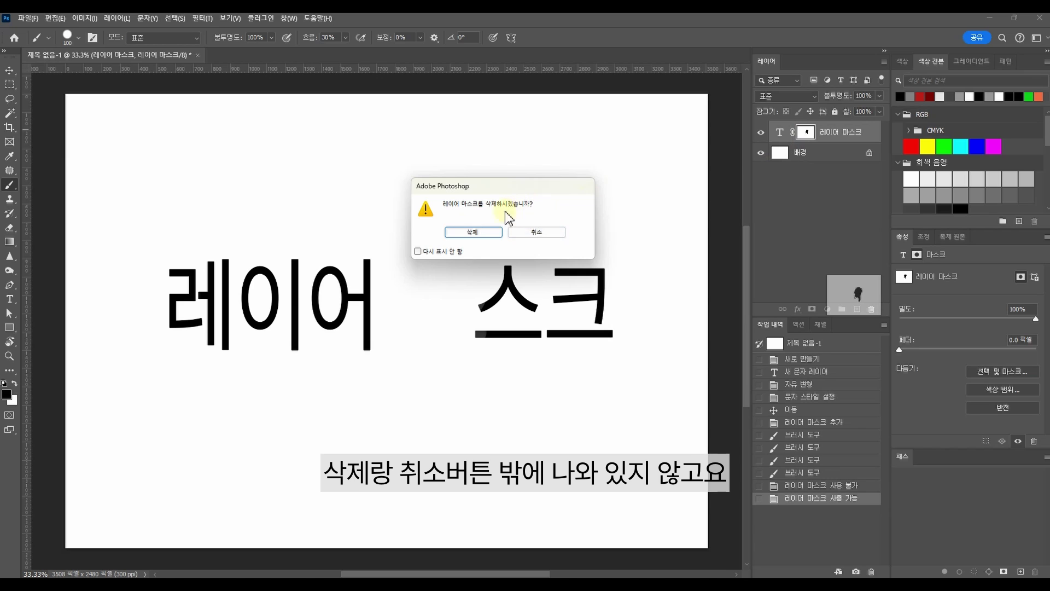
{"action": "left_click", "coordinate": [474, 234]}
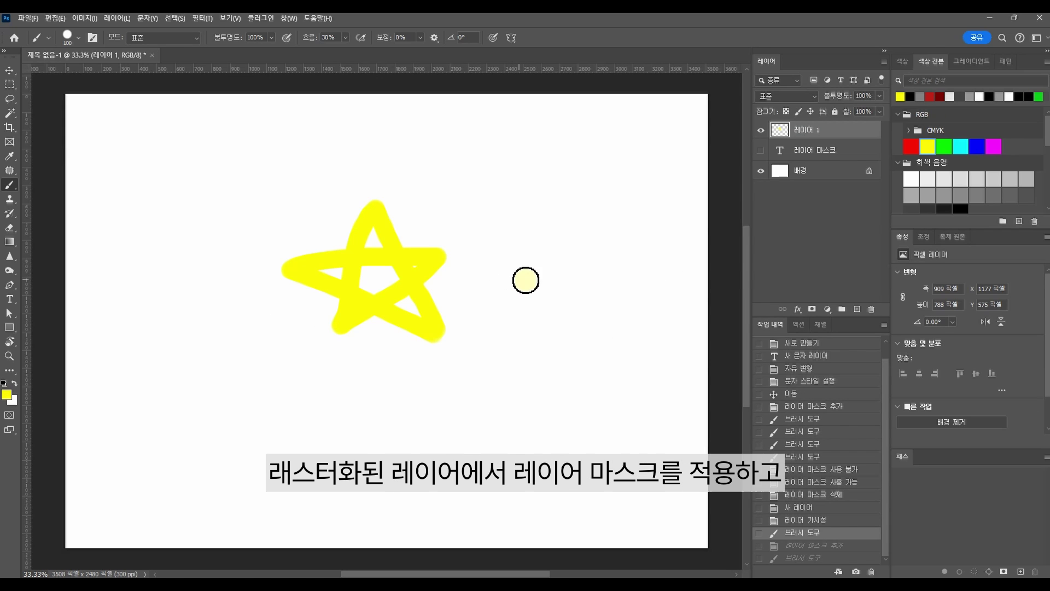
Add a layer mask to the yellow star layer and paint black diagonally across the star to hide that part
{"action": "left_click", "coordinate": [812, 310]}
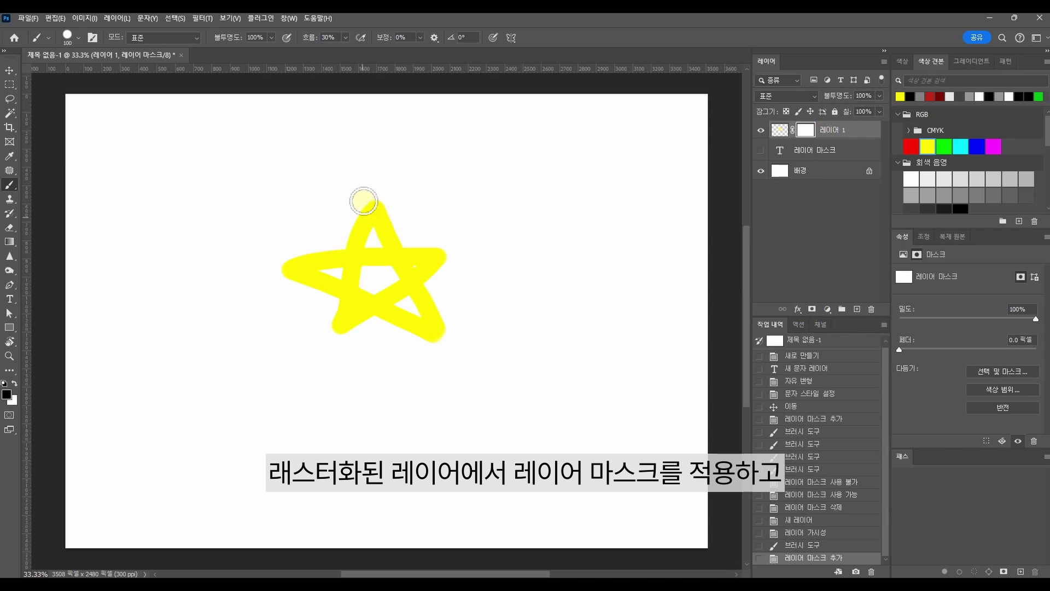
{"action": "mouse_move", "coordinate": [415, 224]}
{"action": "left_mouse_down"}
{"action": "mouse_move", "coordinate": [380, 300]}
{"action": "mouse_move", "coordinate": [440, 257]}
{"action": "left_mouse_up"}
Remove the star layer's mask by applying it to the layer
{"action": "mouse_move", "coordinate": [805, 129]}
{"action": "left_mouse_down"}
{"action": "mouse_move", "coordinate": [858, 299]}
{"action": "mouse_move", "coordinate": [870, 307]}
{"action": "mouse_move", "coordinate": [861, 311]}
{"action": "left_mouse_up"}
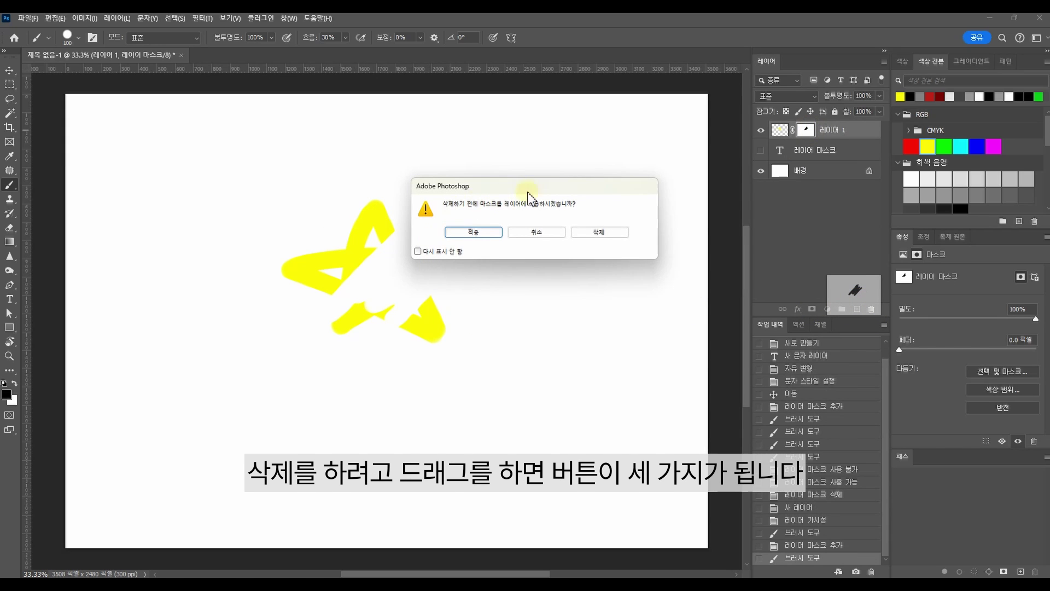
{"action": "left_click_drag", "start_coordinate": [527, 194], "coordinate": [466, 233]}
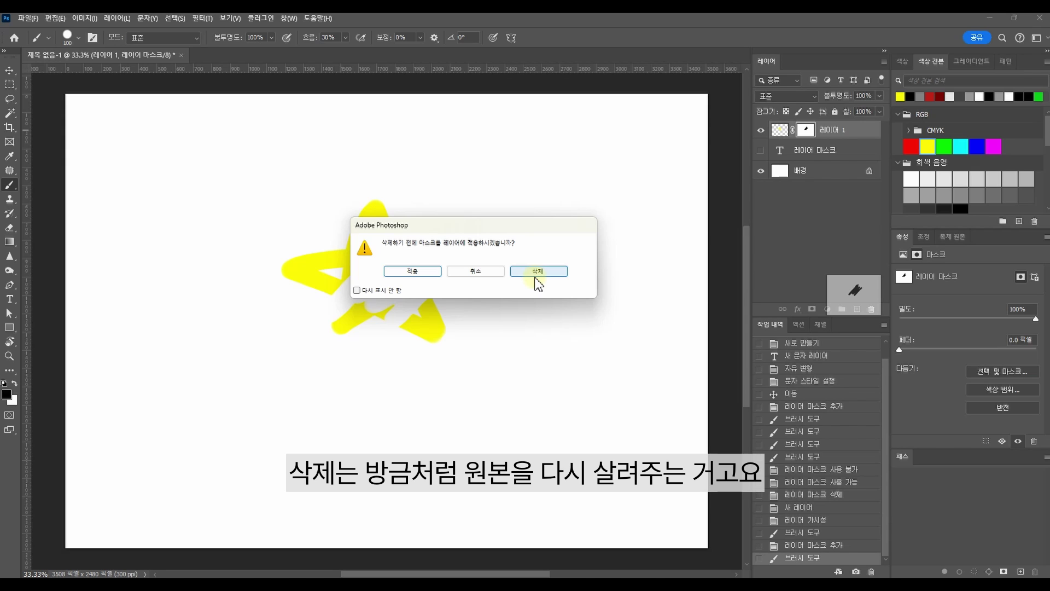
{"action": "left_click", "coordinate": [435, 274]}
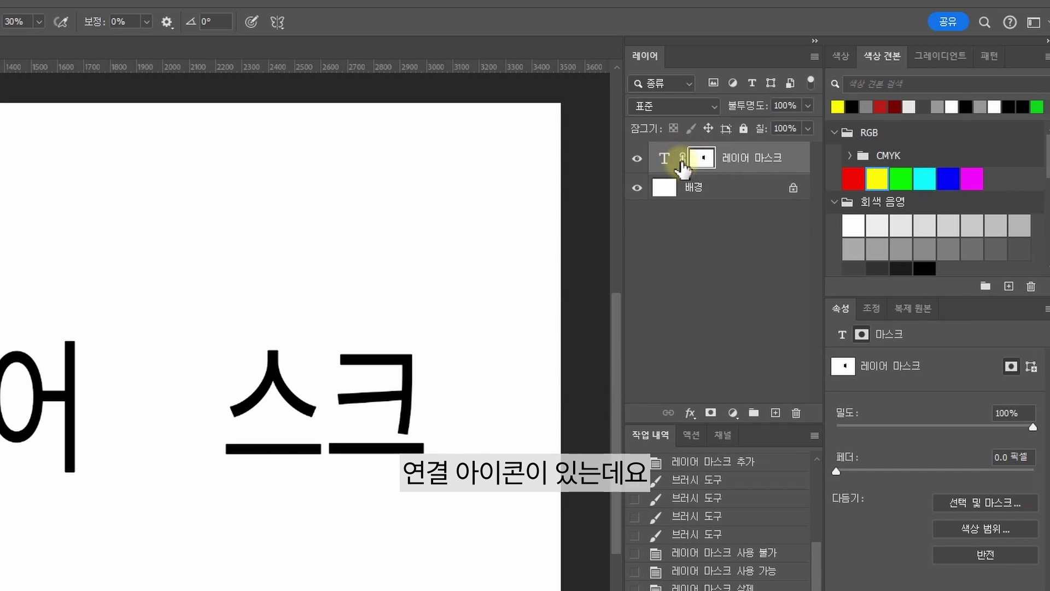
Unlink the mask from the 레이어 마스크 text layer, and move and enlarge the mask independently with Free Transform
{"action": "left_click", "coordinate": [682, 159]}
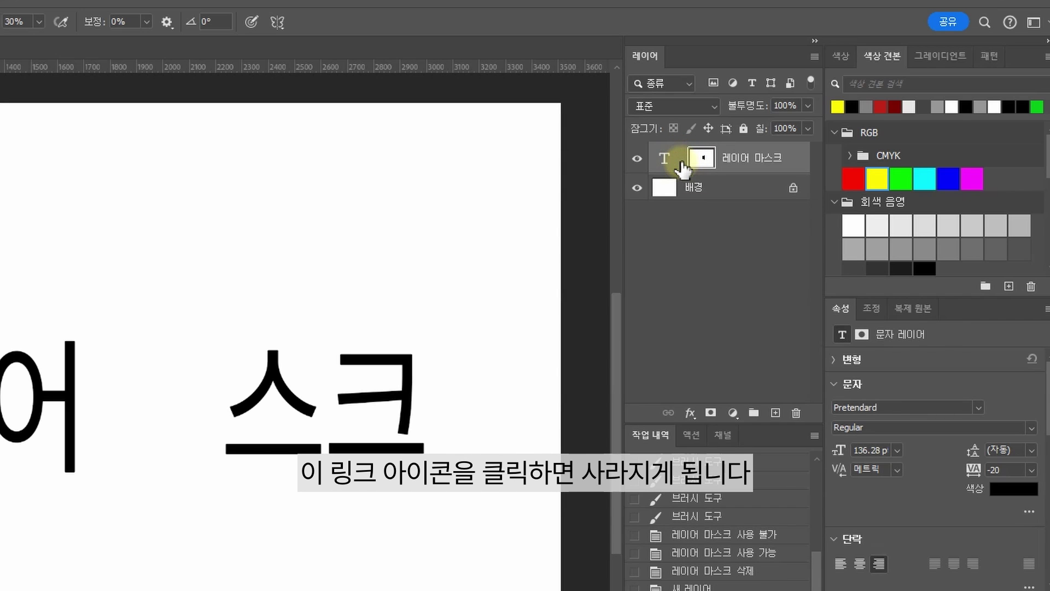
{"action": "left_click", "coordinate": [10, 73]}
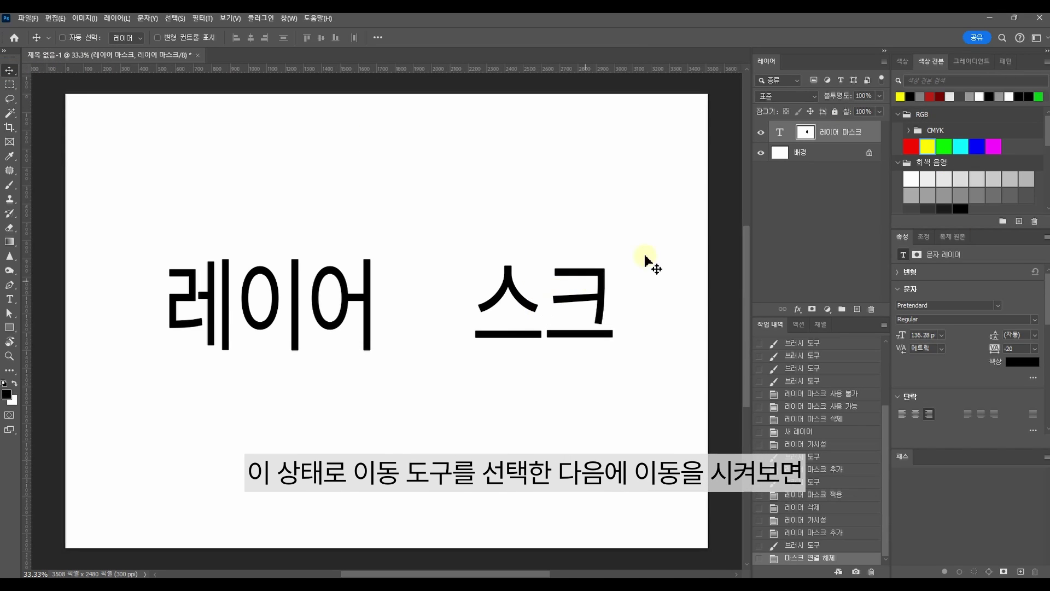
{"action": "left_click_drag", "start_coordinate": [424, 275], "coordinate": [446, 296]}
{"action": "key", "text": "ctrl+t"}
{"action": "left_click_drag", "start_coordinate": [481, 244], "coordinate": [634, 168]}
{"action": "left_click_drag", "start_coordinate": [478, 242], "coordinate": [491, 305]}
{"action": "key", "text": "Return"}
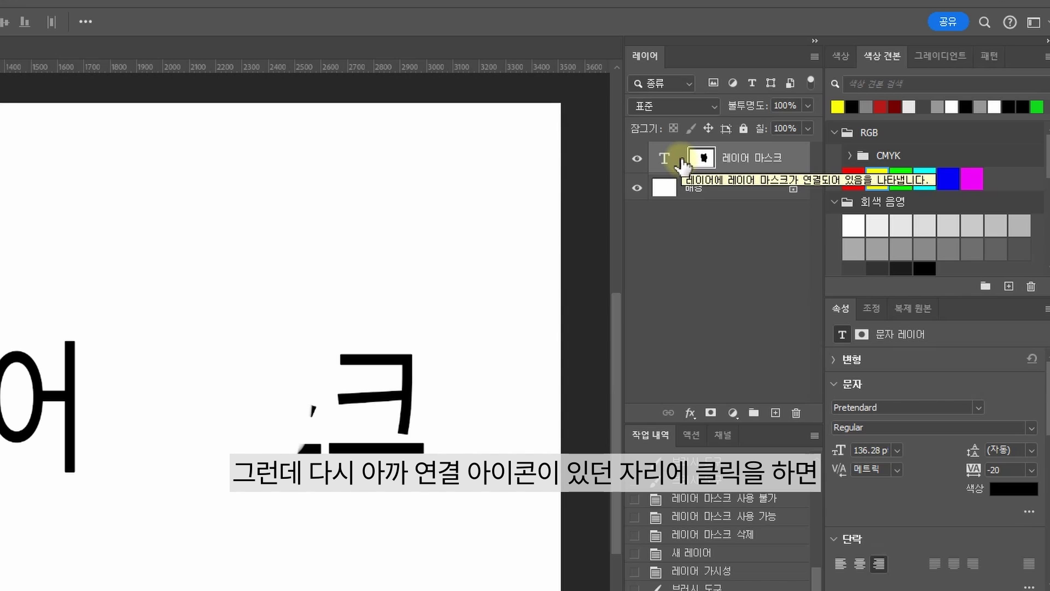
Relink the mask to the text layer, move both together and try a Free Transform on them
{"action": "left_click", "coordinate": [683, 160]}
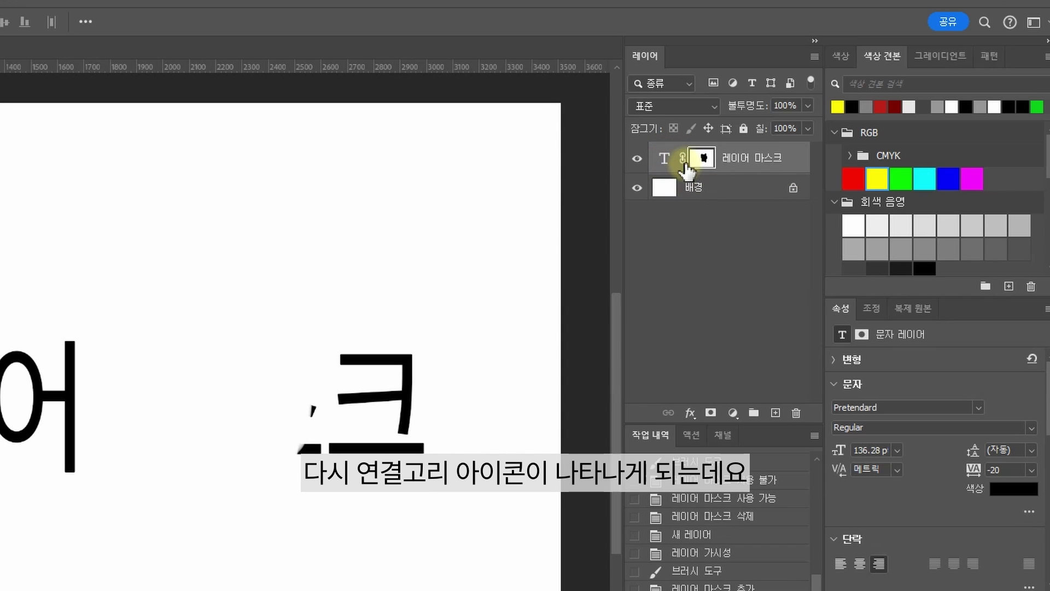
{"action": "left_click_drag", "start_coordinate": [229, 387], "coordinate": [338, 303]}
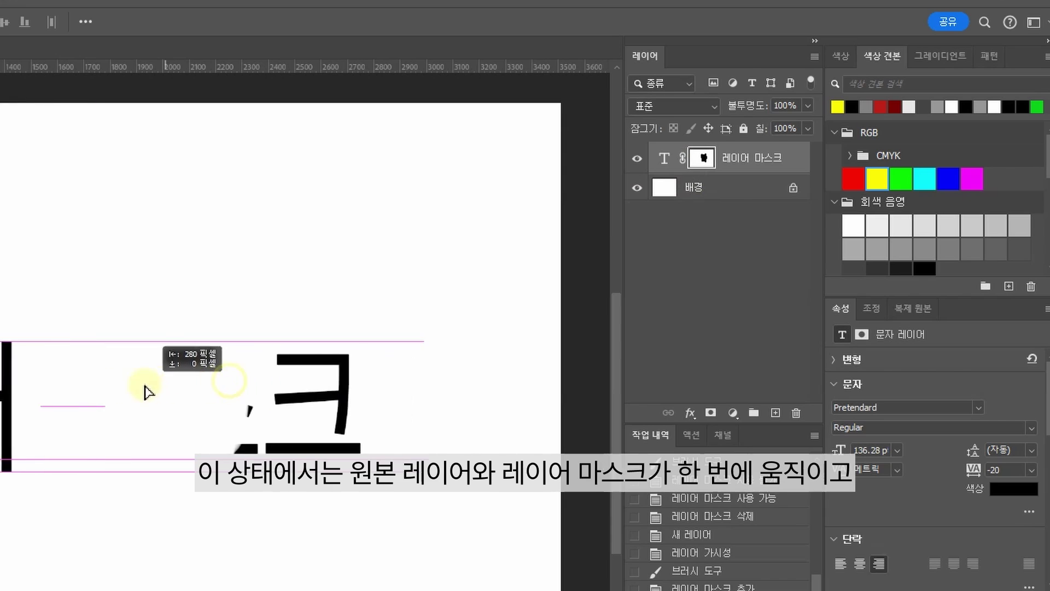
{"action": "left_click_drag", "start_coordinate": [553, 234], "coordinate": [479, 292]}
{"action": "key", "text": "ctrl+t"}
{"action": "left_click_drag", "start_coordinate": [618, 248], "coordinate": [509, 274]}
{"action": "key", "text": "Escape"}
Toggle the link between the text layer and its mask off and on twice
{"action": "left_click", "coordinate": [792, 132]}
{"action": "left_click", "coordinate": [791, 133]}
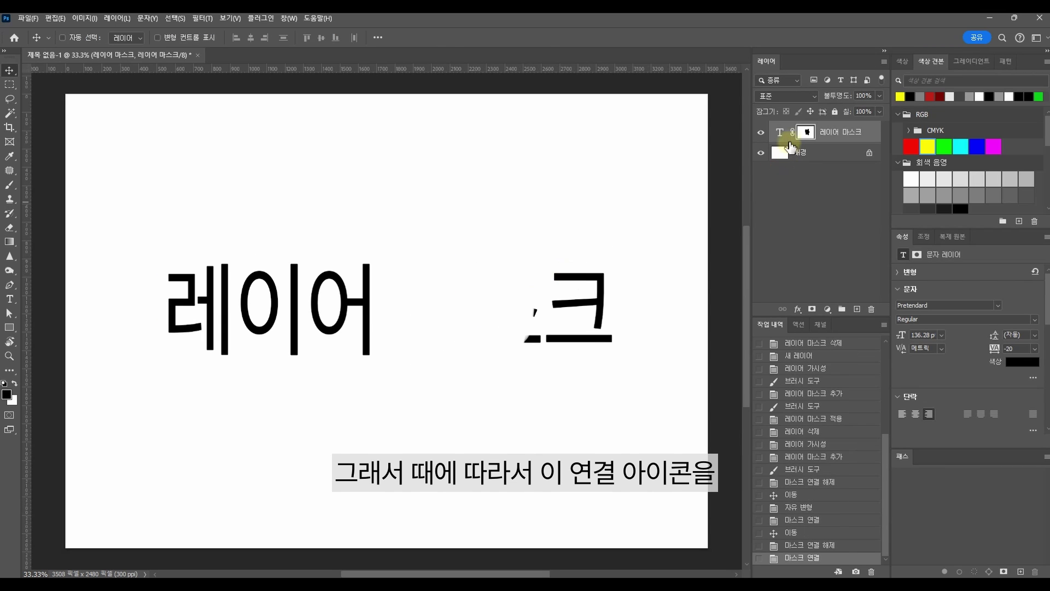
{"action": "left_click", "coordinate": [791, 132]}
{"action": "left_click", "coordinate": [792, 132]}
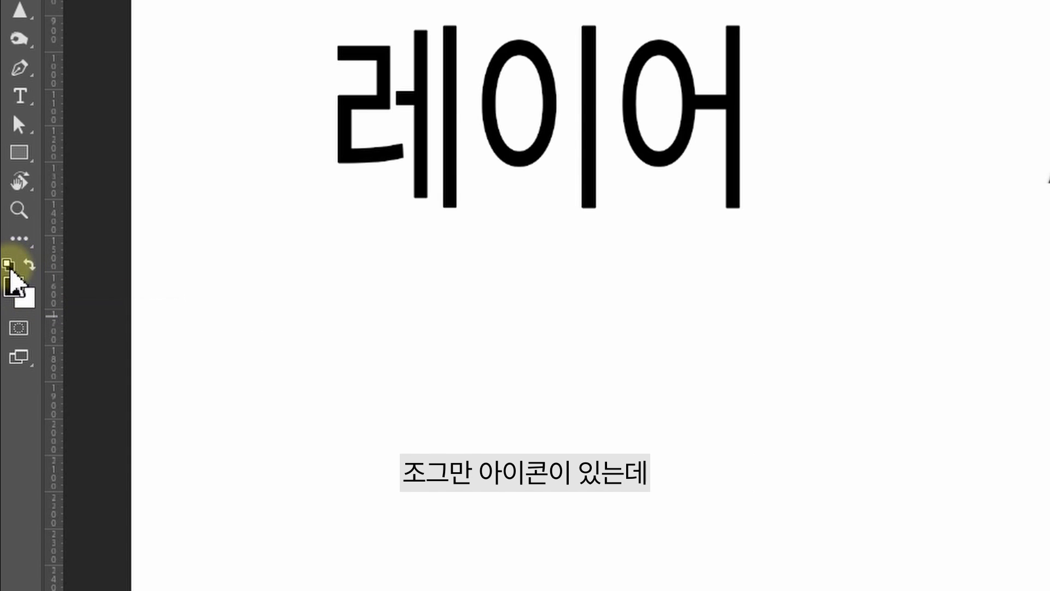
Swap the colours to white foreground and black background, and hide 어 and part of 이 on the mask with the Eraser
{"action": "left_click", "coordinate": [29, 264]}
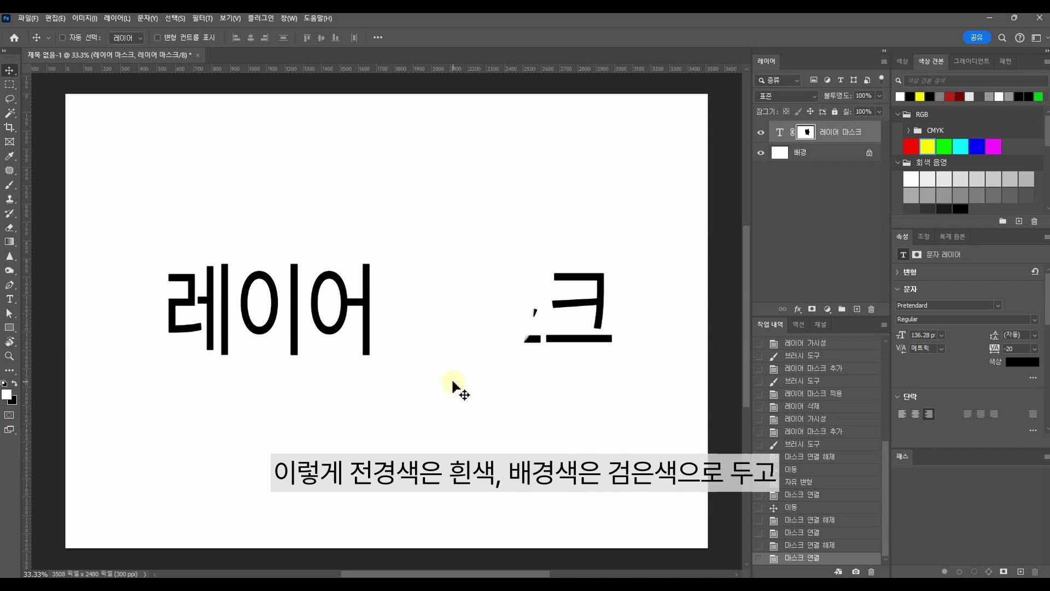
{"action": "key", "text": "e"}
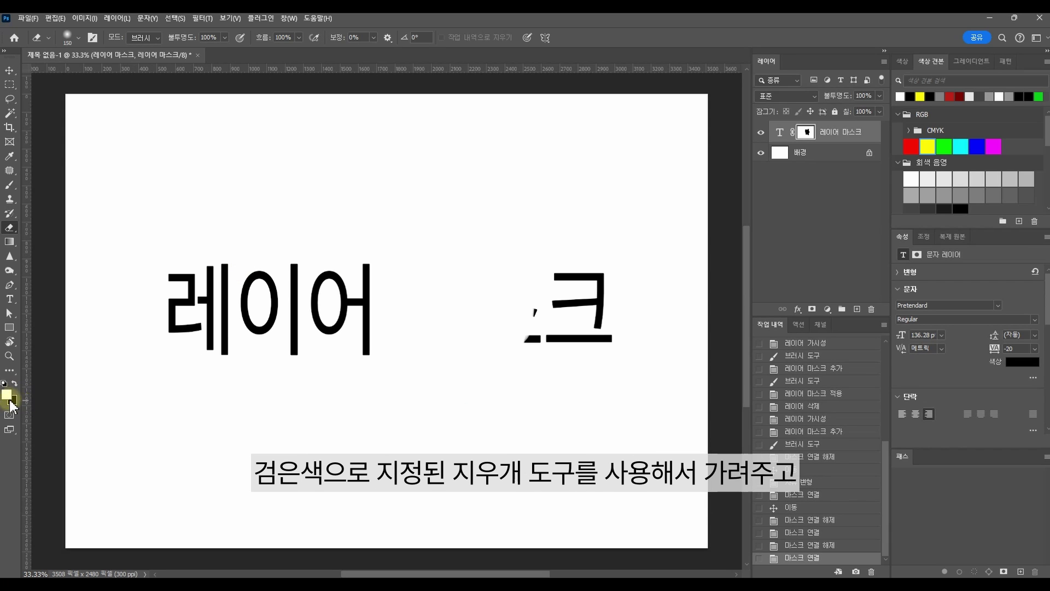
{"action": "mouse_move", "coordinate": [306, 273]}
{"action": "left_mouse_down"}
{"action": "mouse_move", "coordinate": [344, 306]}
{"action": "mouse_move", "coordinate": [327, 358]}
{"action": "mouse_move", "coordinate": [380, 346]}
{"action": "mouse_move", "coordinate": [324, 311]}
{"action": "mouse_move", "coordinate": [375, 324]}
{"action": "left_mouse_up"}
Restore the hidden parts of 이어 and 스 with the white Brush on the mask, and undo the last stroke
{"action": "key", "text": "b"}
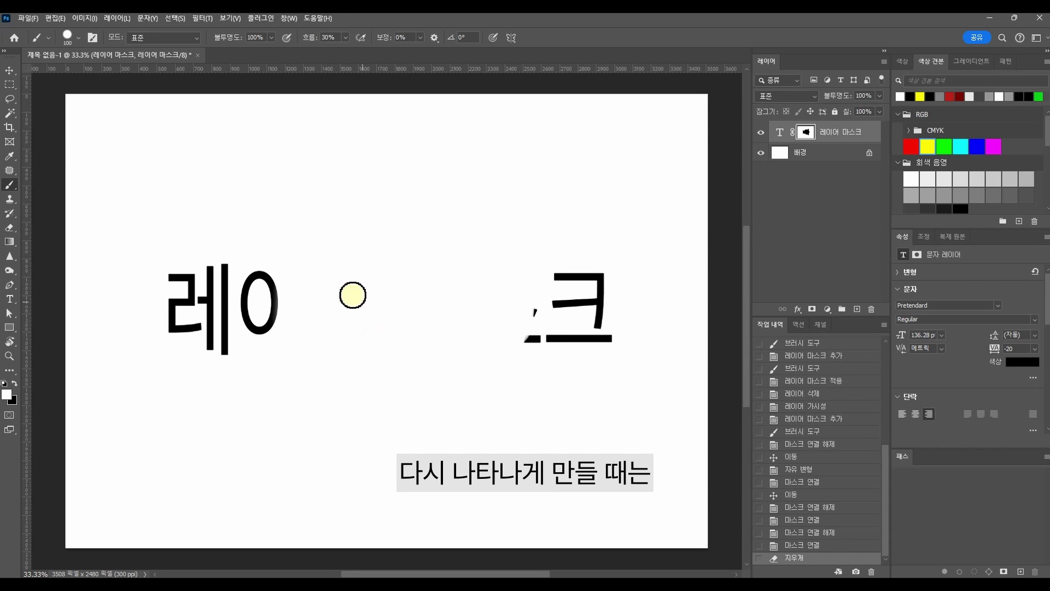
{"action": "mouse_move", "coordinate": [310, 240]}
{"action": "left_mouse_down"}
{"action": "mouse_move", "coordinate": [276, 337]}
{"action": "mouse_move", "coordinate": [295, 333]}
{"action": "mouse_move", "coordinate": [326, 296]}
{"action": "mouse_move", "coordinate": [350, 308]}
{"action": "mouse_move", "coordinate": [376, 350]}
{"action": "left_mouse_up"}
{"action": "mouse_move", "coordinate": [480, 314]}
{"action": "left_mouse_down"}
{"action": "mouse_move", "coordinate": [504, 278]}
{"action": "mouse_move", "coordinate": [498, 267]}
{"action": "left_mouse_up"}
{"action": "key", "text": "ctrl+z"}
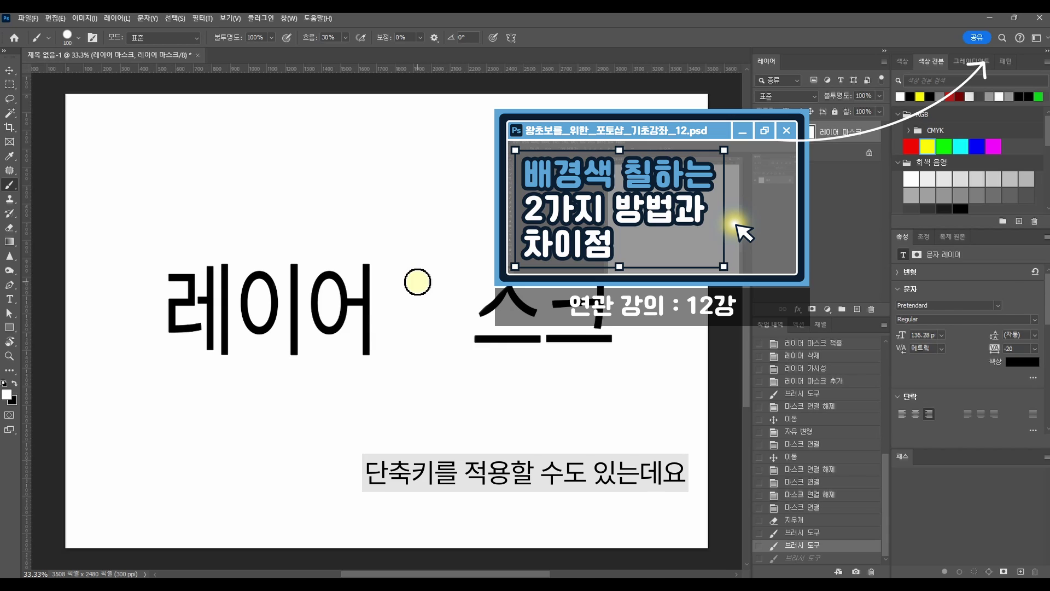
Fill the text layer's whole mask with the white foreground colour, viewing the mask on its own before and after
{"action": "left_click", "coordinate": [806, 132], "text": "alt"}
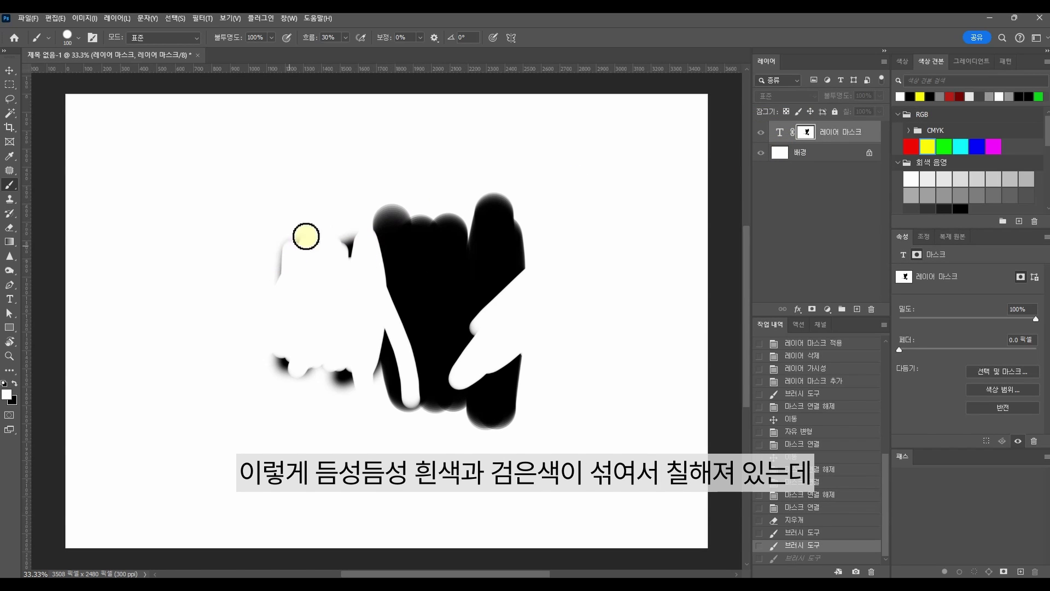
{"action": "left_click", "coordinate": [807, 132], "text": "alt"}
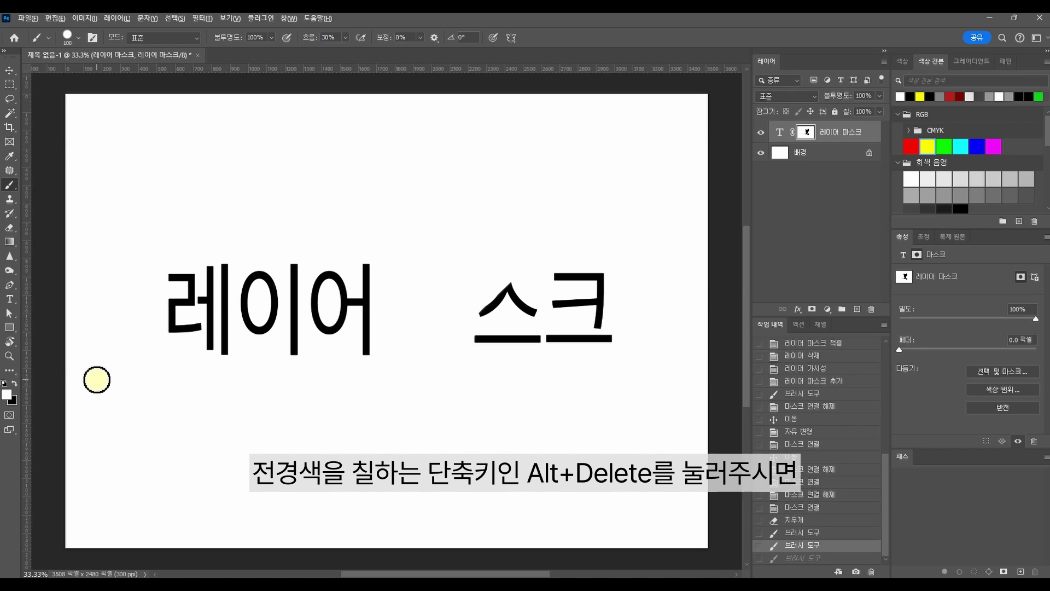
{"action": "key", "text": "alt+Delete"}
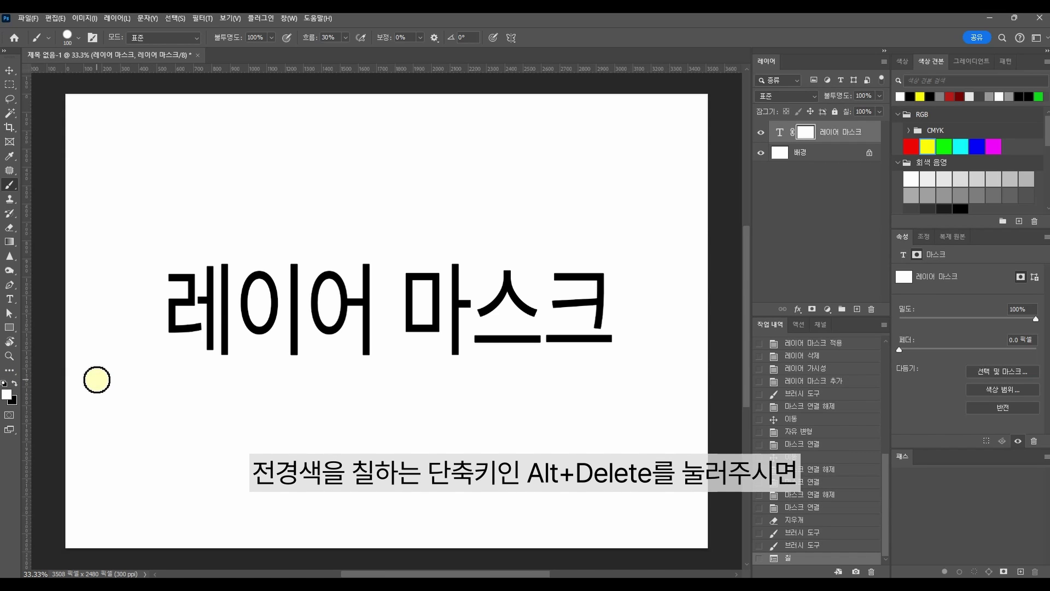
{"action": "left_click", "coordinate": [805, 133], "text": "alt"}
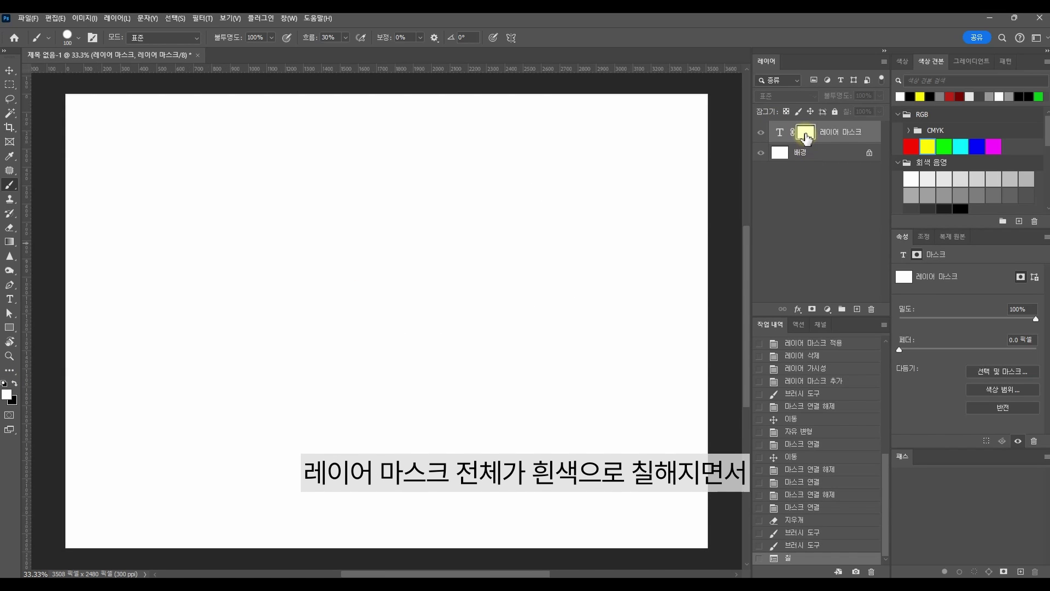
{"action": "left_click", "coordinate": [805, 134], "text": "alt"}
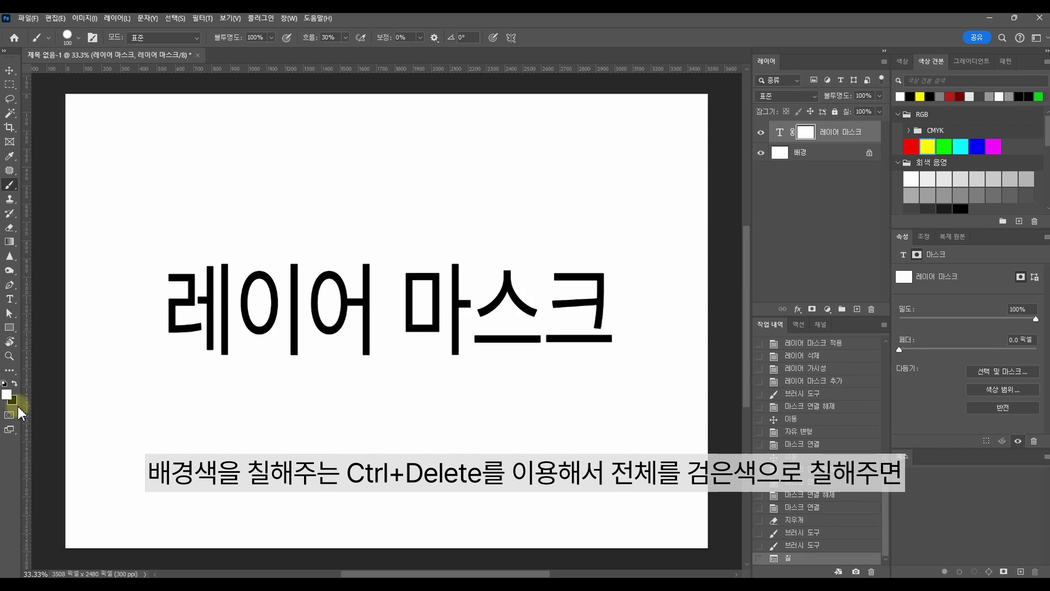
Fill the text layer's mask with the black background colour and lasso a roughly round area over 레이어
{"action": "key", "text": "ctrl+Delete"}
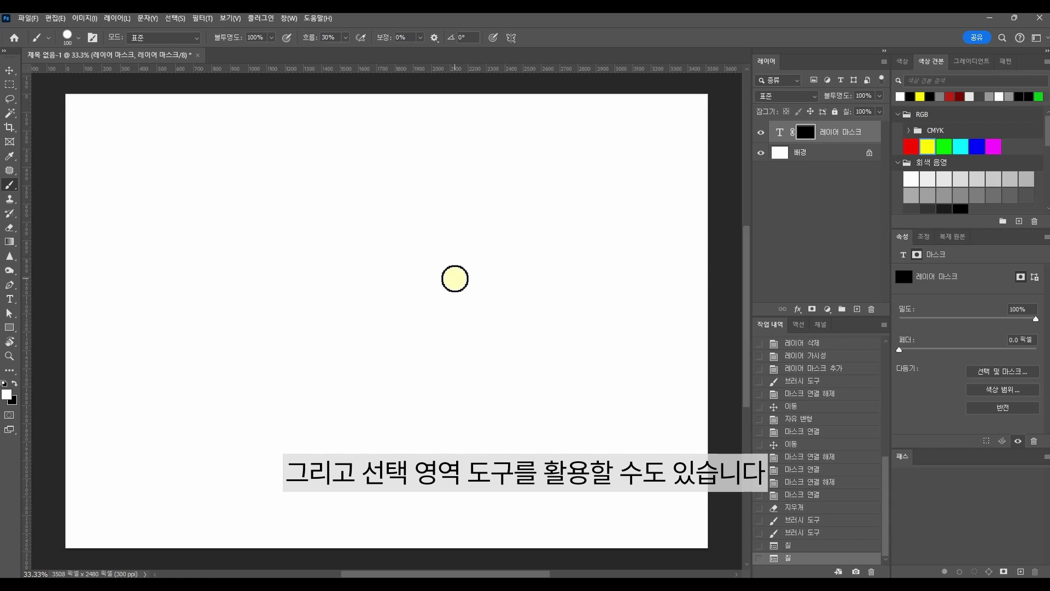
{"action": "key", "text": "l"}
{"action": "left_click", "coordinate": [242, 385]}
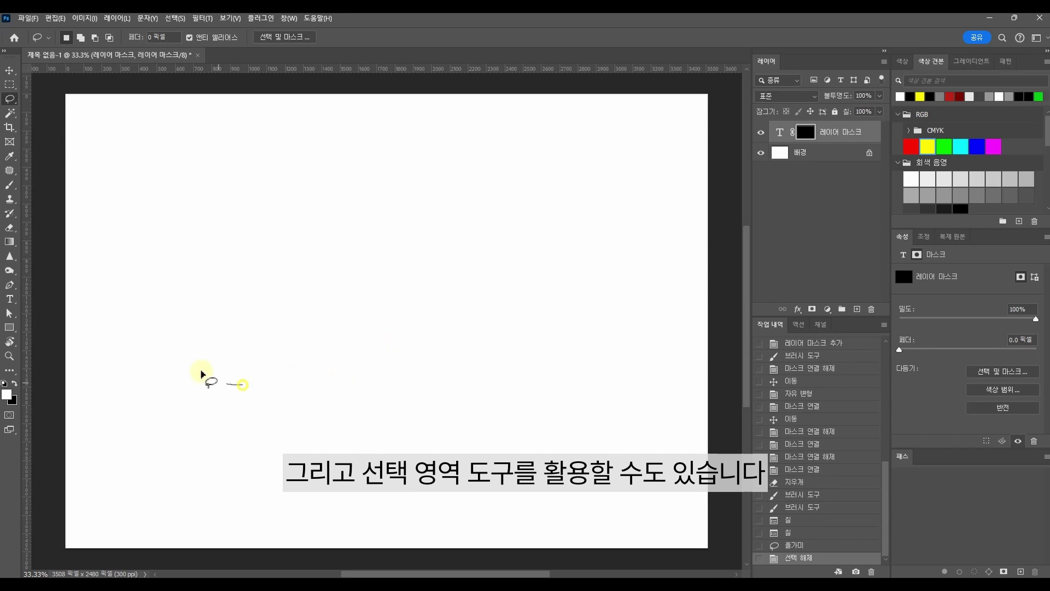
{"action": "mouse_move", "coordinate": [235, 382]}
{"action": "left_mouse_down"}
{"action": "mouse_move", "coordinate": [335, 237]}
{"action": "mouse_move", "coordinate": [284, 396]}
{"action": "left_mouse_up"}
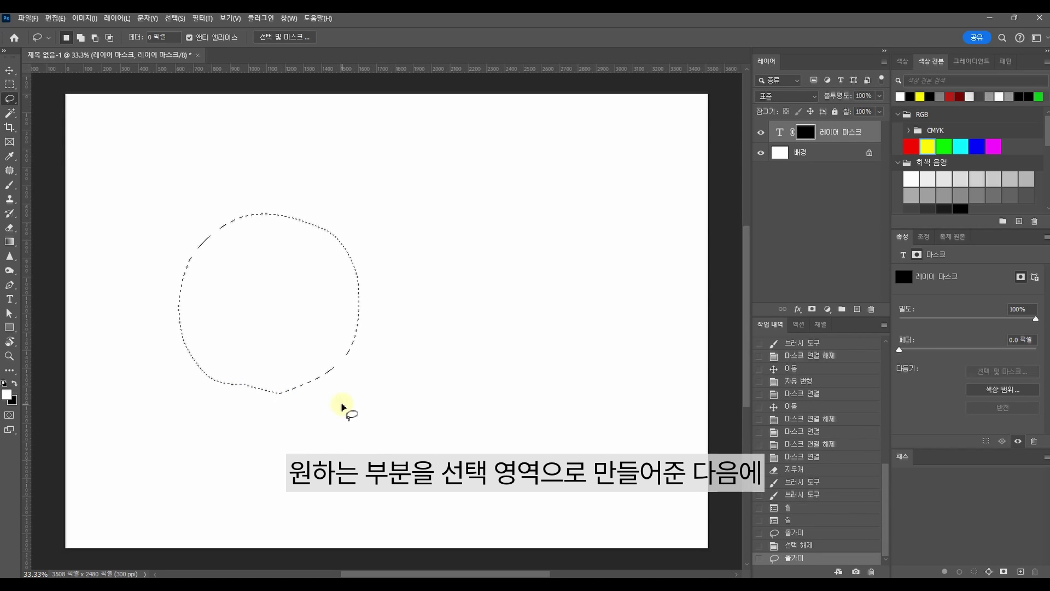
Fill the selected area of the mask with white to reveal the text, and refill it with black to hide it
{"action": "key", "text": "alt+Delete"}
{"action": "key", "text": "alt+Delete"}
{"action": "key", "text": "alt+Delete"}
{"action": "key", "text": "alt+Delete"}
{"action": "key", "text": "alt+Delete"}
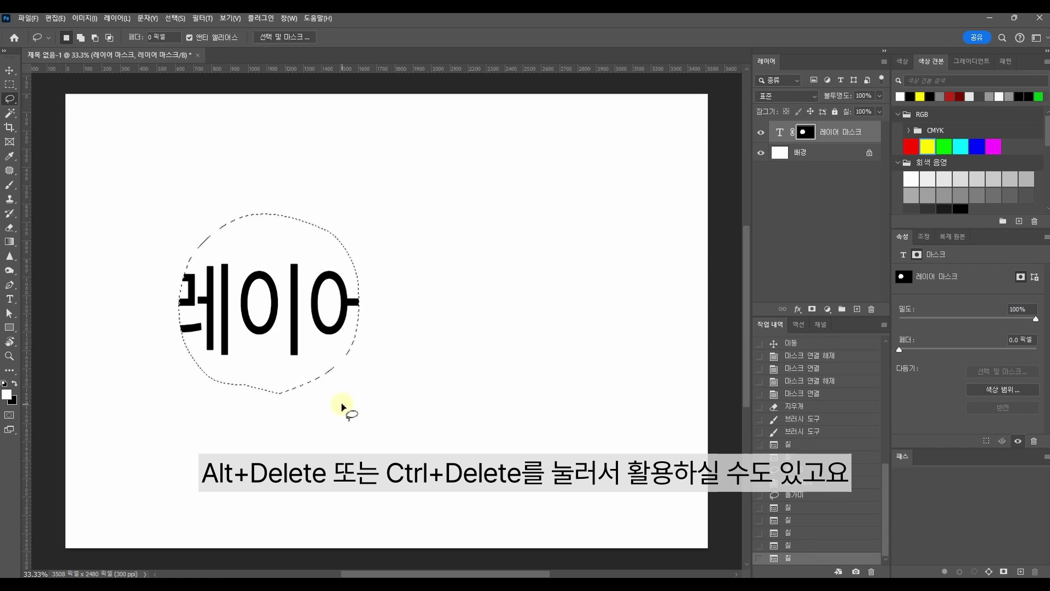
{"action": "key", "text": "ctrl+Delete"}
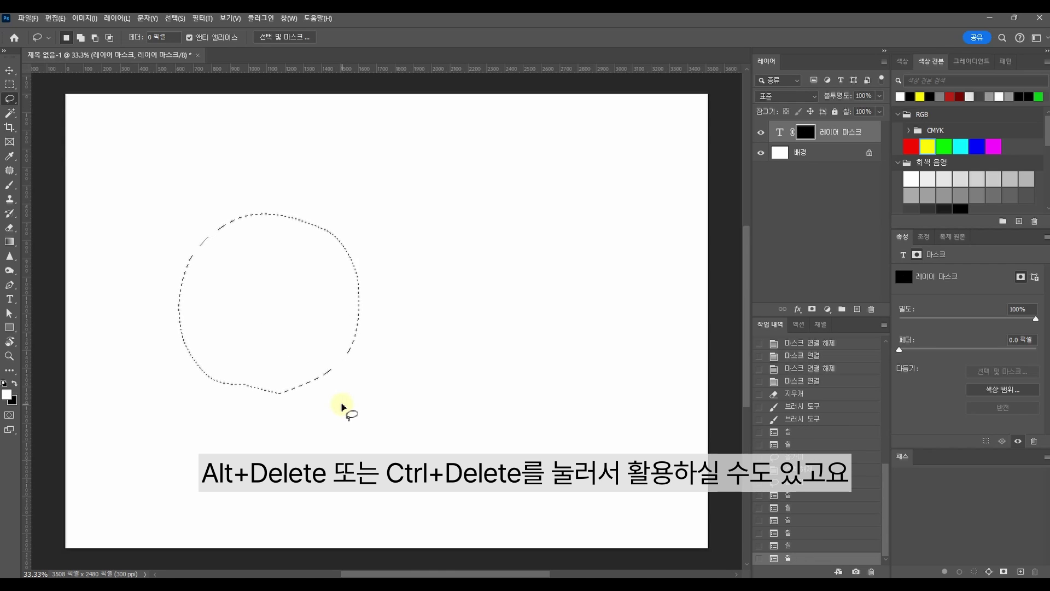
{"action": "key", "text": "Delete"}
{"action": "key", "text": "Delete"}
{"action": "key", "text": "Delete"}
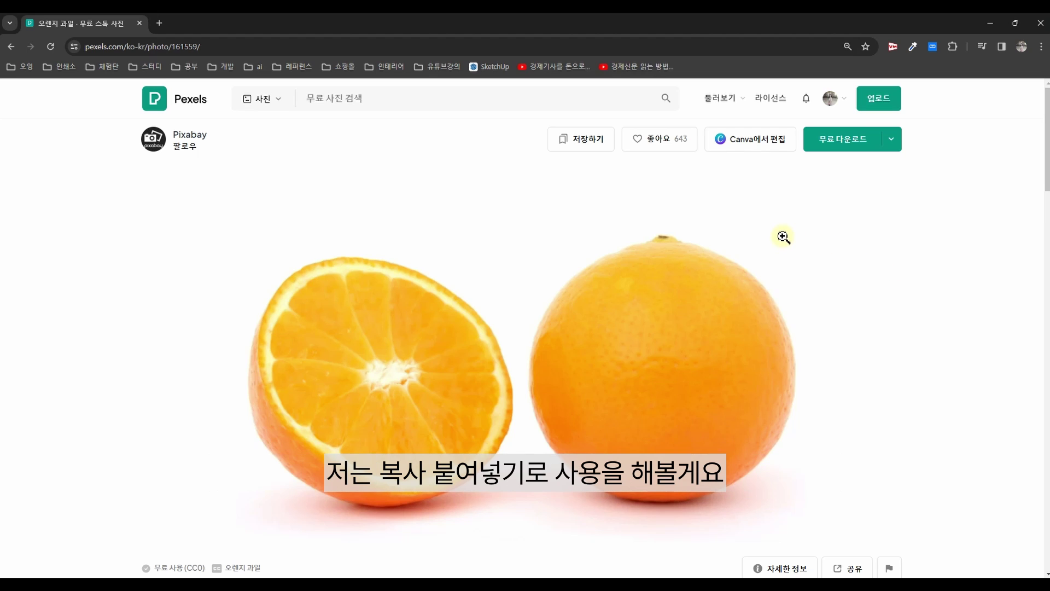
Copy the orange photo from the Pexels page, switch to Photoshop and paste it into the document
{"action": "right_click", "coordinate": [649, 336]}
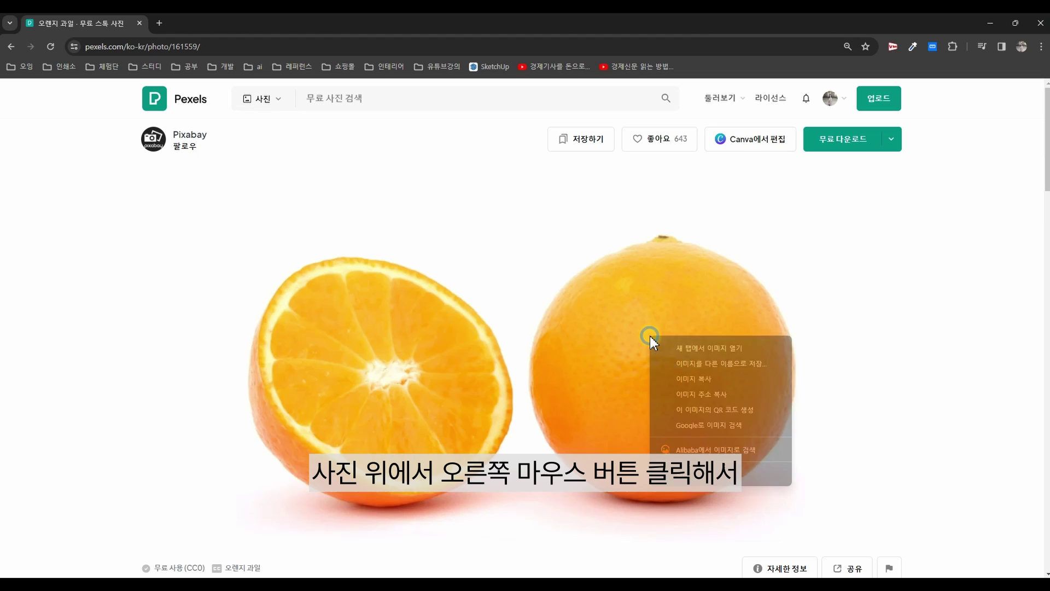
{"action": "left_click", "coordinate": [674, 378]}
{"action": "left_click", "coordinate": [989, 23]}
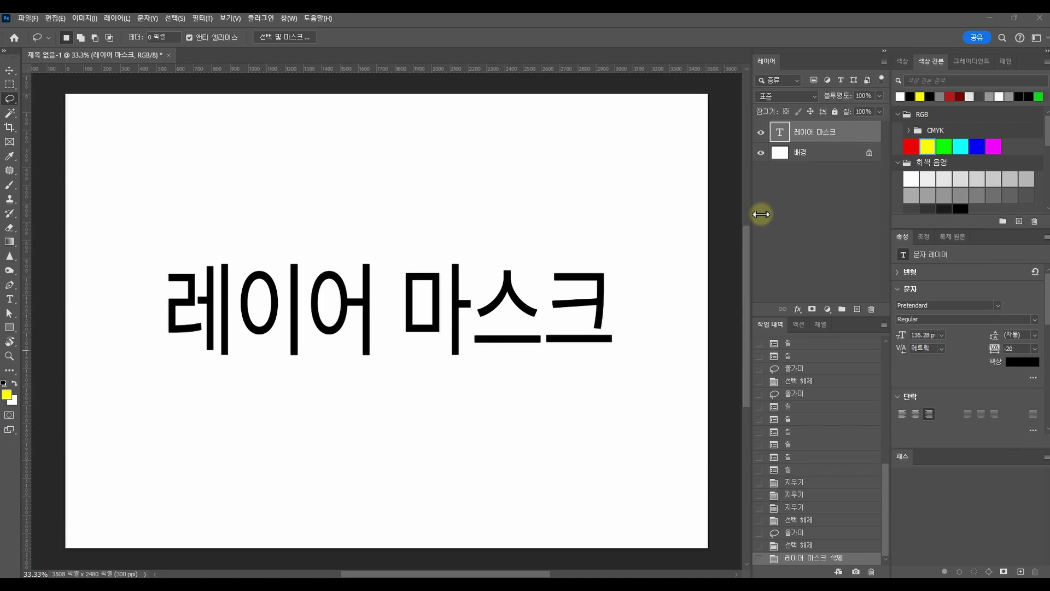
{"action": "key", "text": "ctrl+v"}
Enlarge the pasted orange photo proportionally from its centre to about 253% with Free Transform
{"action": "key", "text": "ctrl+t"}
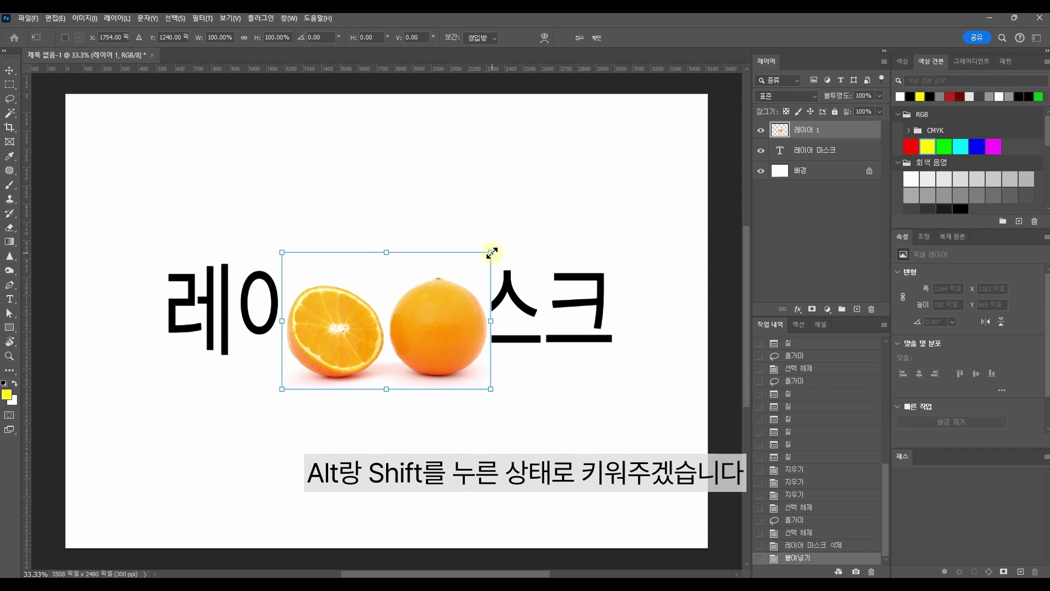
{"action": "left_click_drag", "start_coordinate": [496, 252], "coordinate": [657, 153]}
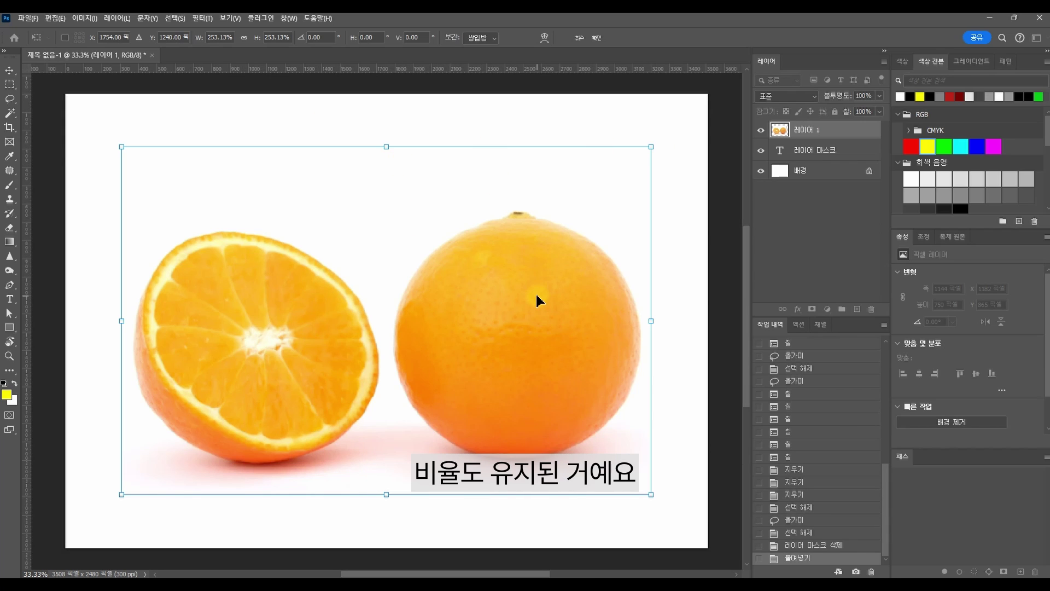
{"action": "key", "text": "Return"}
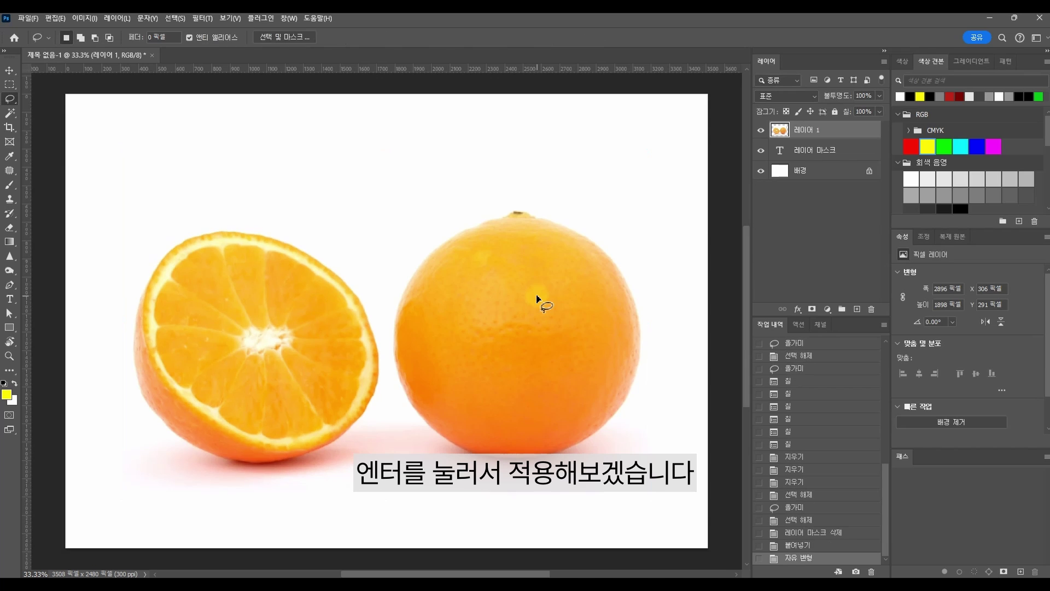
Delete the text layer, and add a layer mask to the orange photo layer with the default white and black colours
{"action": "left_click_drag", "start_coordinate": [820, 150], "coordinate": [871, 308]}
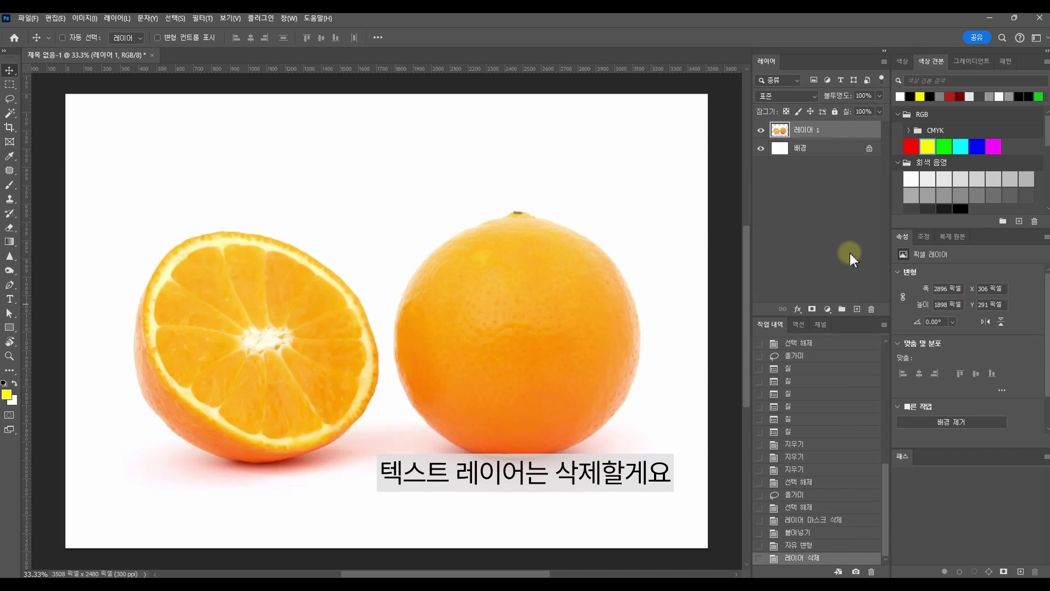
{"action": "left_click", "coordinate": [810, 310]}
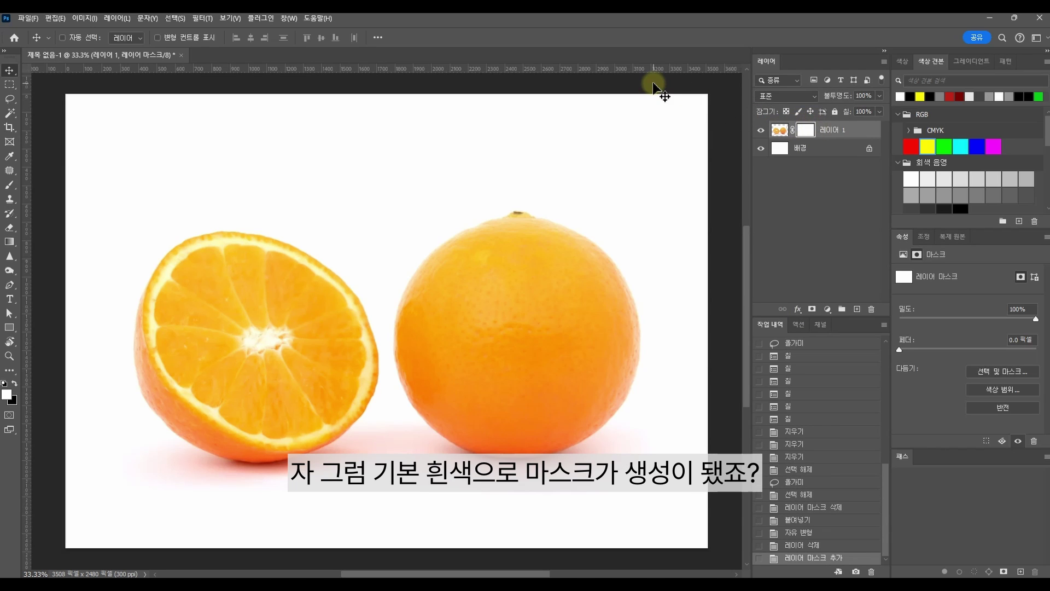
{"action": "left_click", "coordinate": [5, 384]}
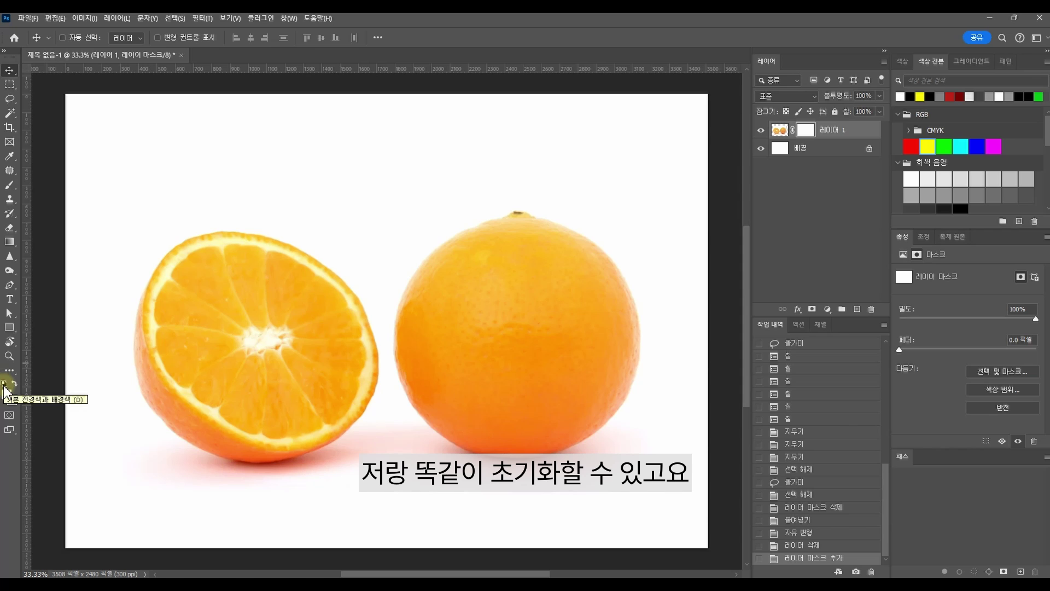
Lasso the cut orange half and clear the selection on the mask to the black background colour
{"action": "key", "text": "l"}
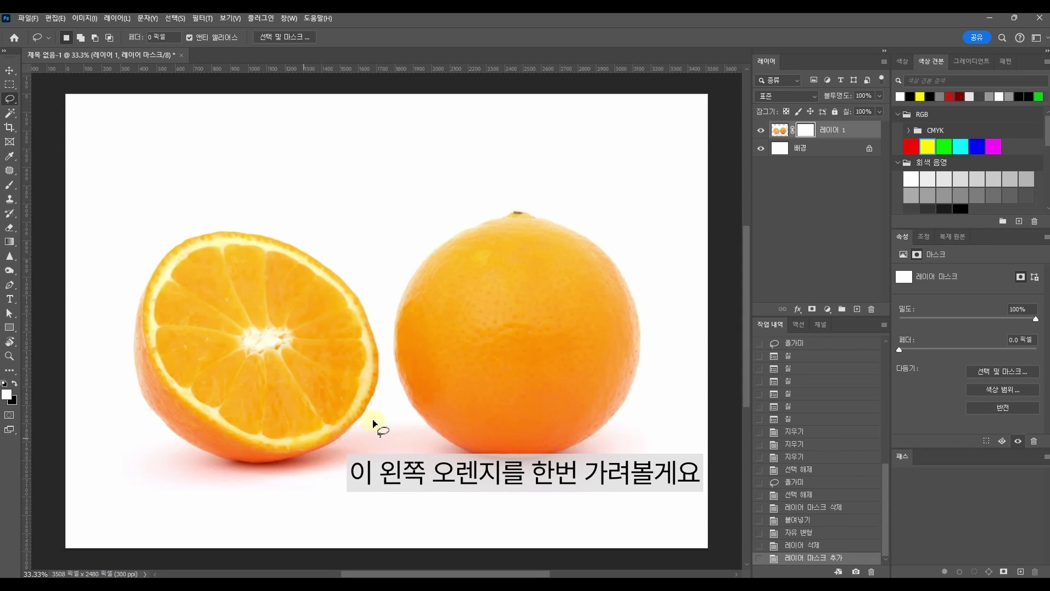
{"action": "mouse_move", "coordinate": [182, 220]}
{"action": "left_mouse_down"}
{"action": "mouse_move", "coordinate": [387, 363]}
{"action": "mouse_move", "coordinate": [328, 485]}
{"action": "mouse_move", "coordinate": [136, 476]}
{"action": "mouse_move", "coordinate": [139, 249]}
{"action": "left_mouse_up"}
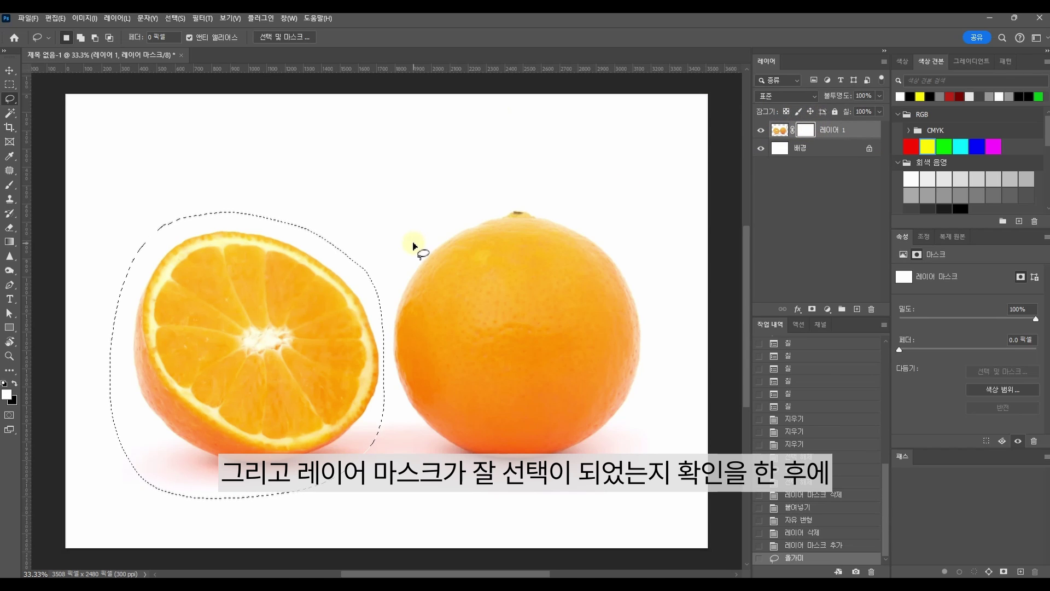
{"action": "key", "text": "Delete"}
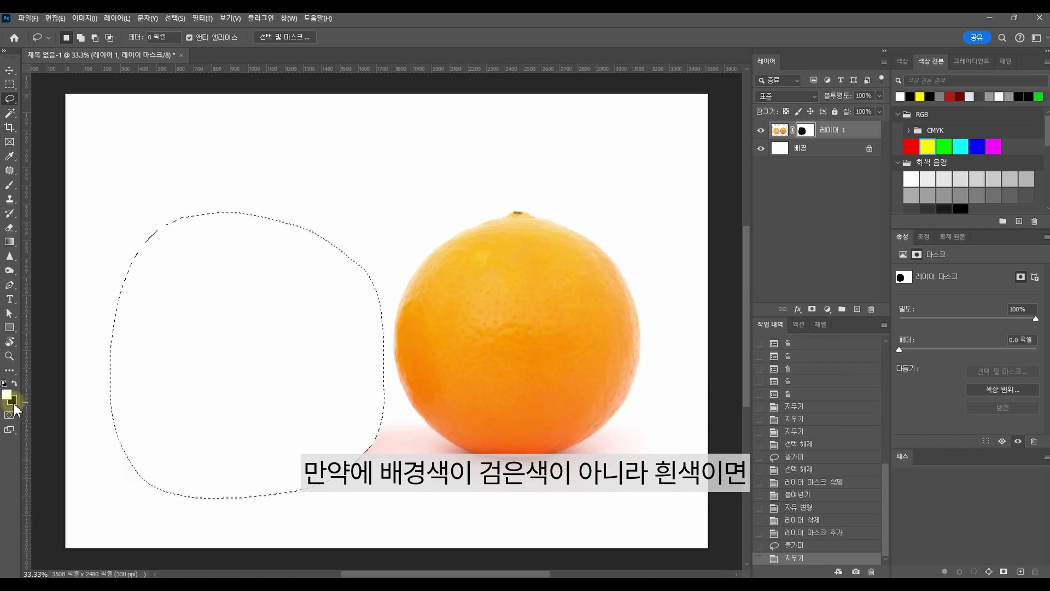
Undo the clearing, swap the colours and try clearing the selection on the mask with a white background colour
{"action": "key", "text": "ctrl+z"}
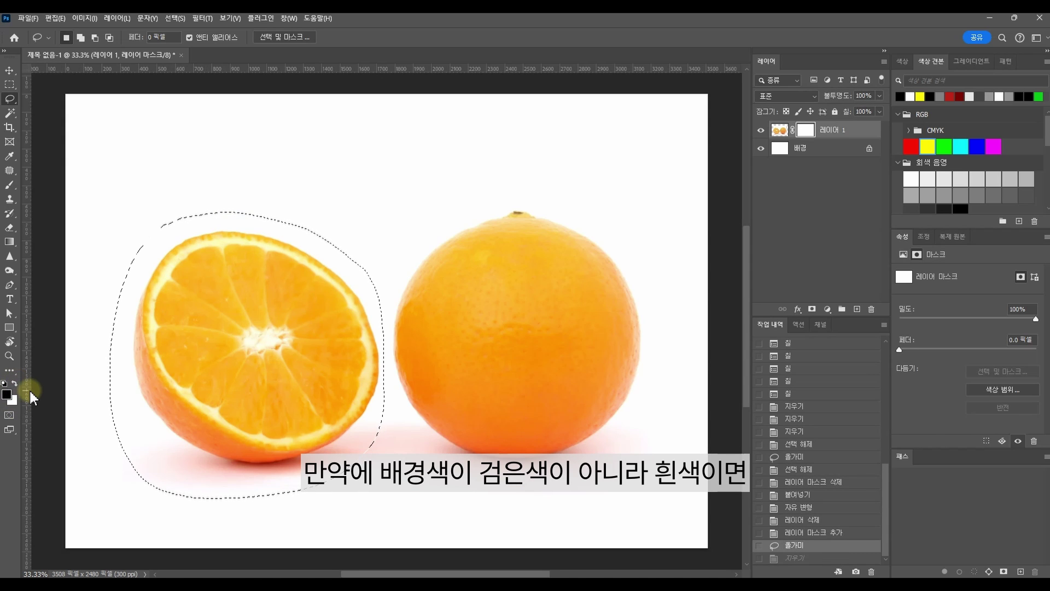
{"action": "key", "text": "ctrl+shift+z"}
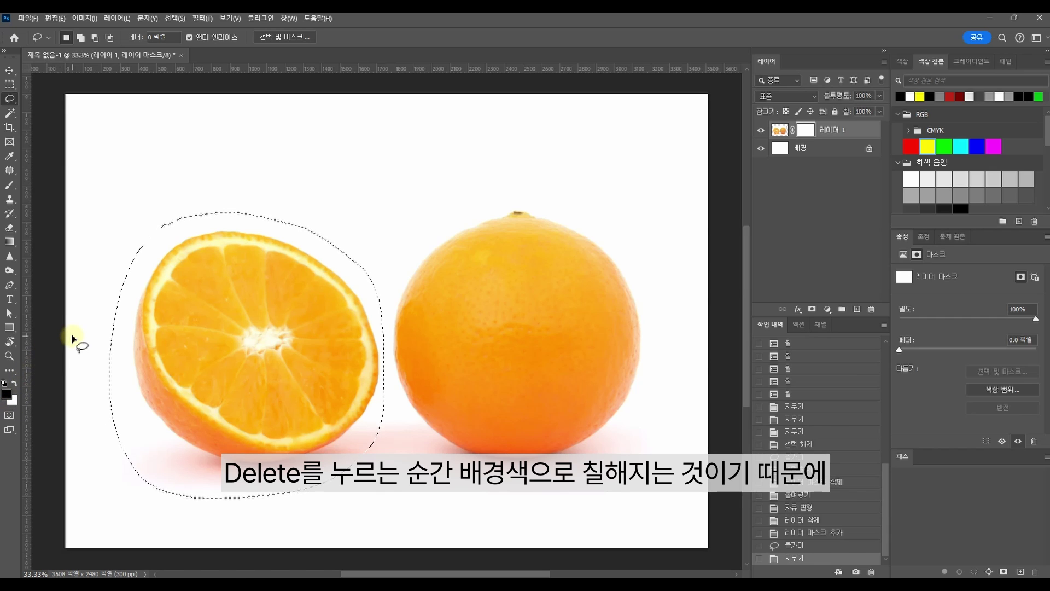
Swap back to white foreground and black background, hide the cut orange half on the mask and deselect
{"action": "left_click", "coordinate": [15, 383]}
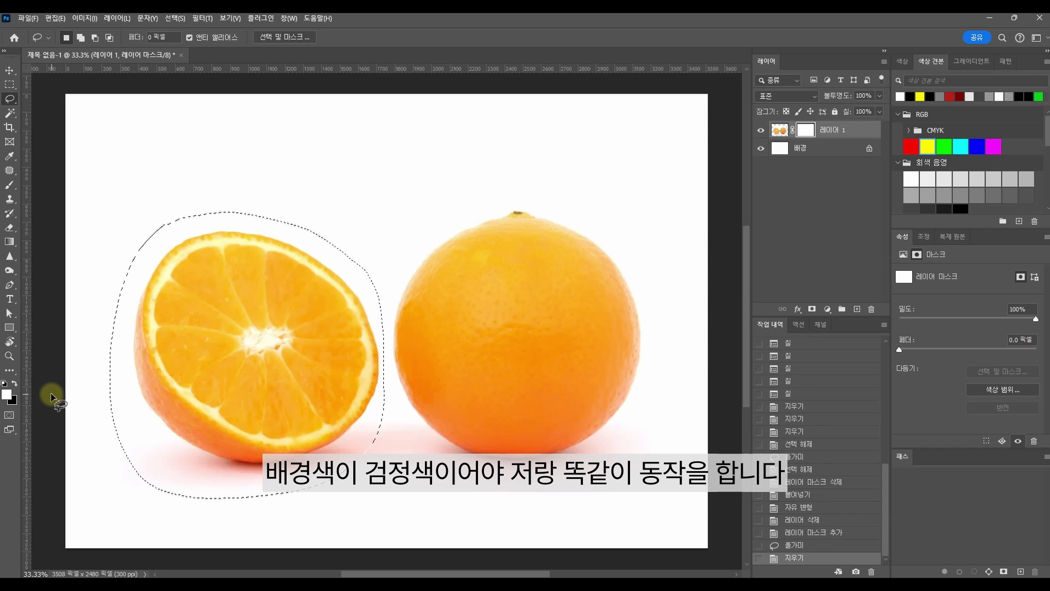
{"action": "key", "text": "Delete"}
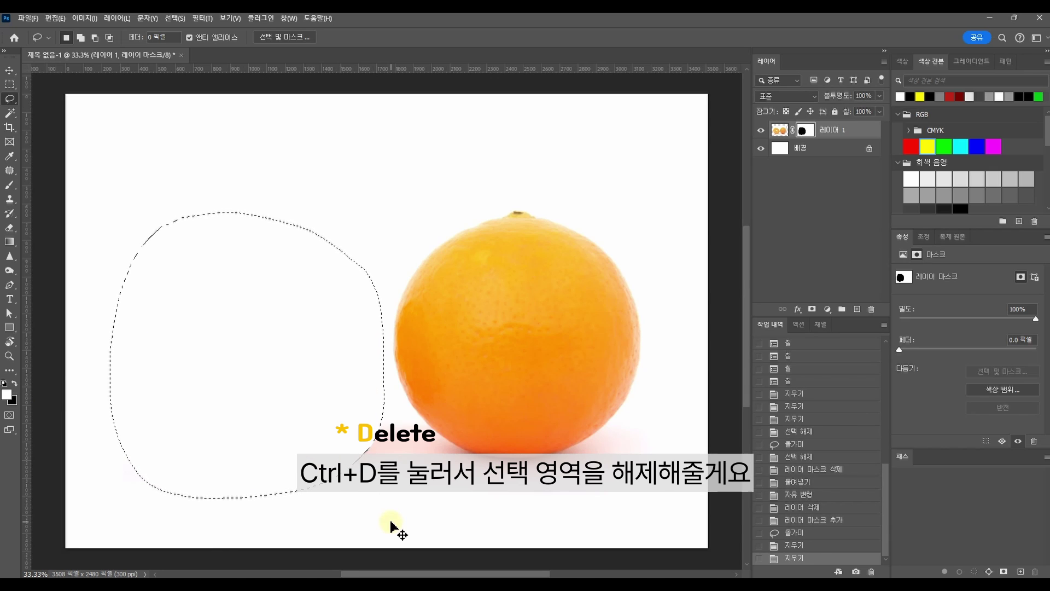
{"action": "key", "text": "ctrl+d"}
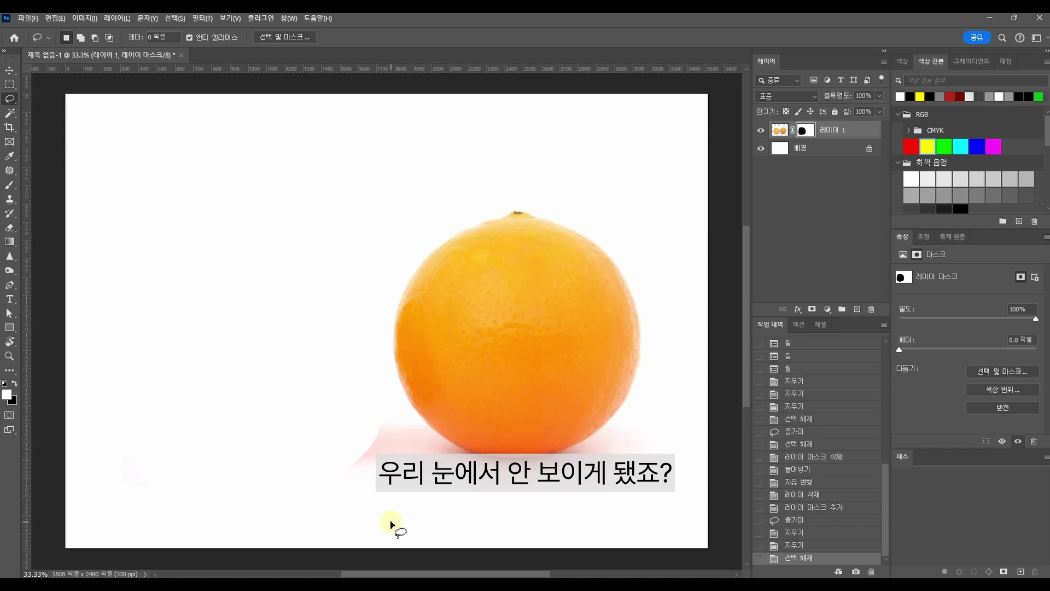
Set the Eraser to the 부드러운 원 general brush with 0% hardness, and target the orange layer's mask
{"action": "scroll", "coordinate": [383, 448], "scroll_direction": "up", "scroll_amount": 3}
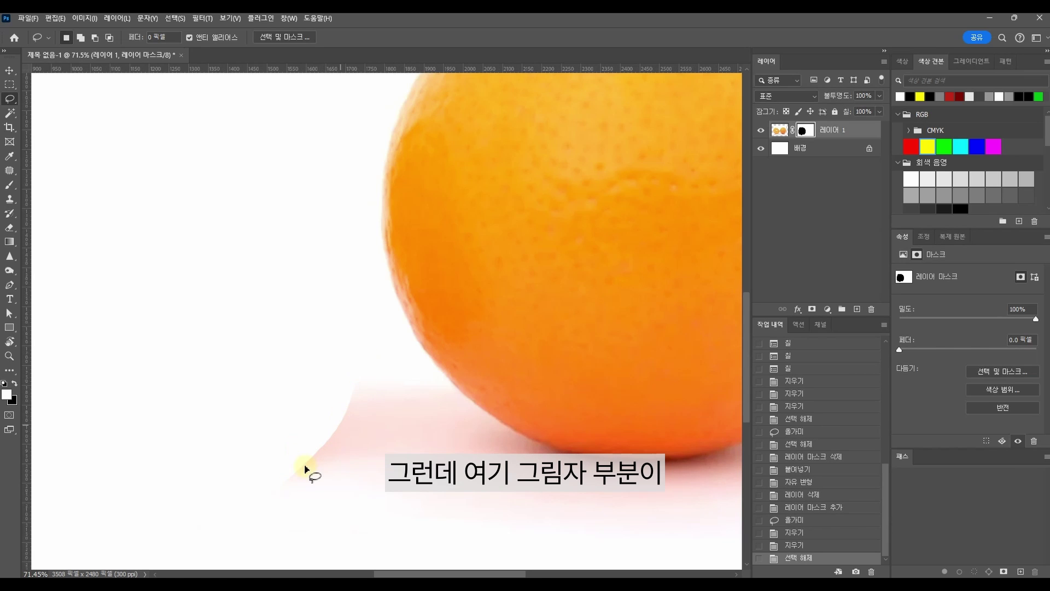
{"action": "scroll", "coordinate": [306, 468], "scroll_direction": "down", "scroll_amount": 2}
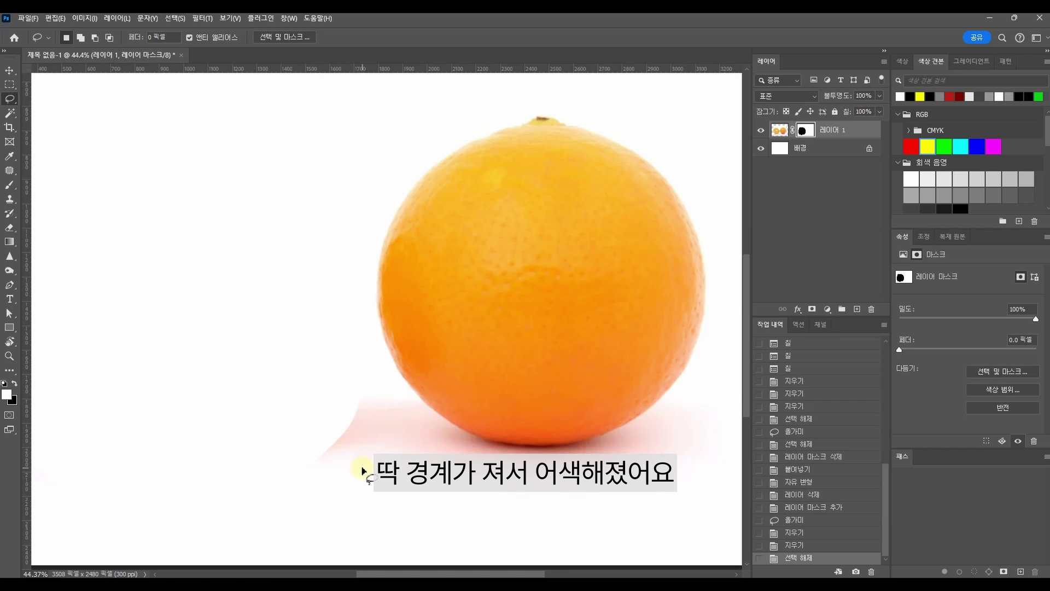
{"action": "scroll", "coordinate": [364, 471], "scroll_direction": "down", "scroll_amount": 3}
{"action": "scroll", "coordinate": [365, 473], "scroll_direction": "up", "scroll_amount": 2}
{"action": "scroll", "coordinate": [645, 460], "scroll_direction": "up", "scroll_amount": 3}
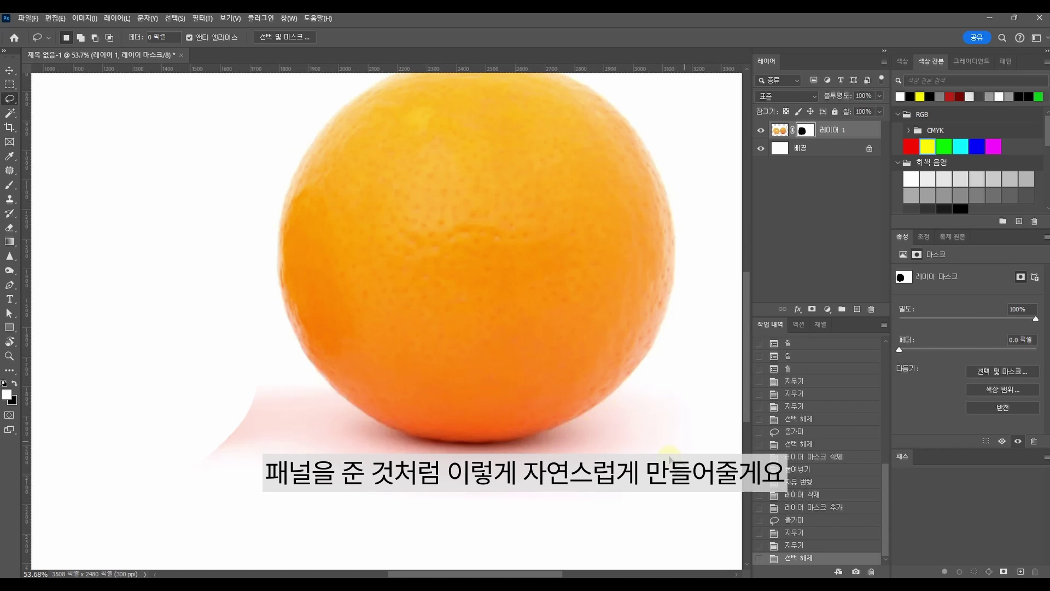
{"action": "scroll", "coordinate": [659, 420], "scroll_direction": "down", "scroll_amount": 3}
{"action": "key", "text": "e"}
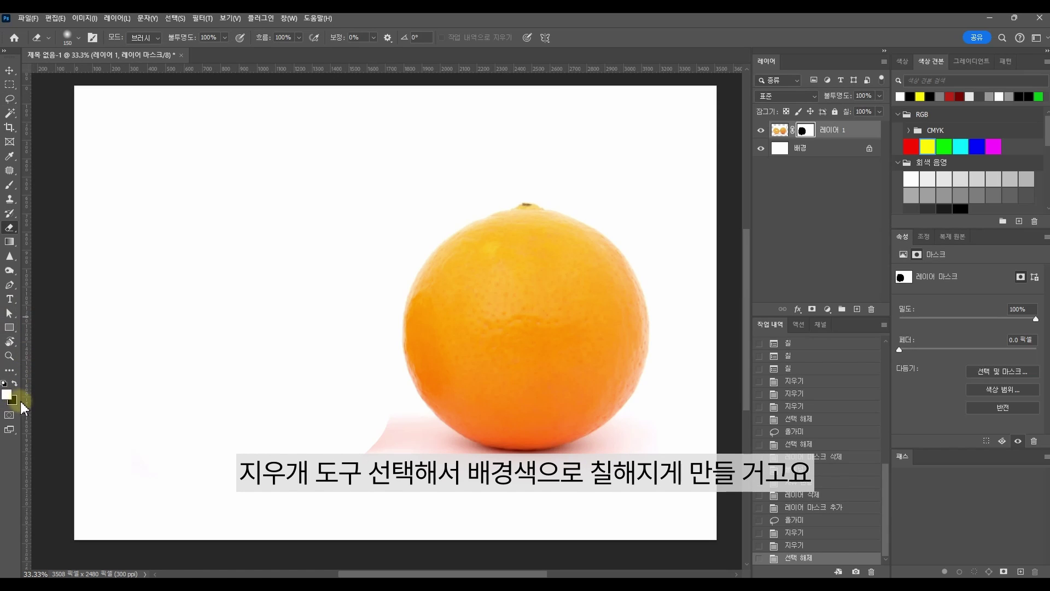
{"action": "left_click", "coordinate": [78, 37]}
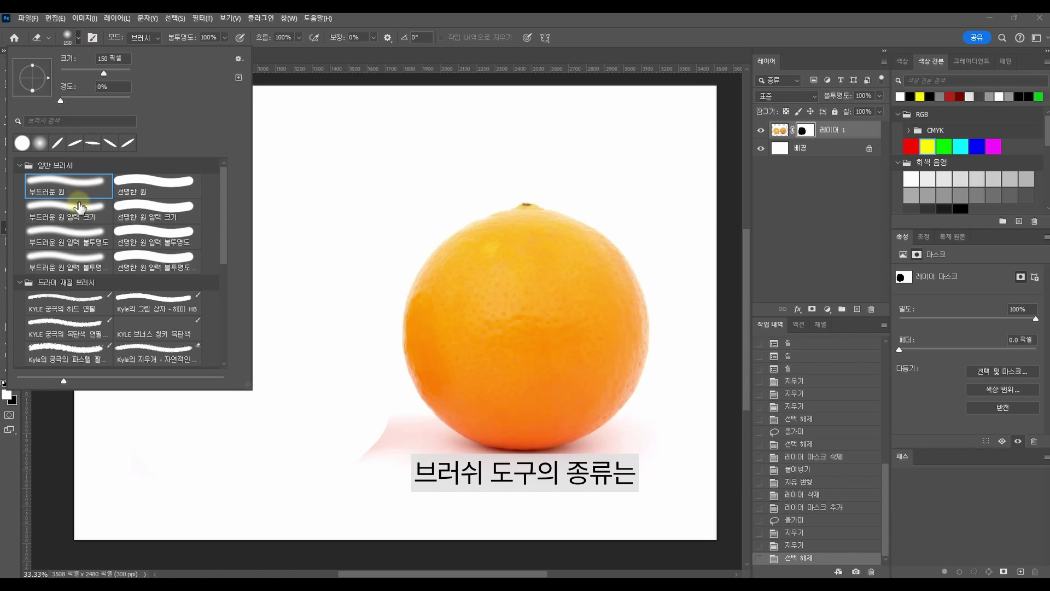
{"action": "left_click", "coordinate": [55, 189]}
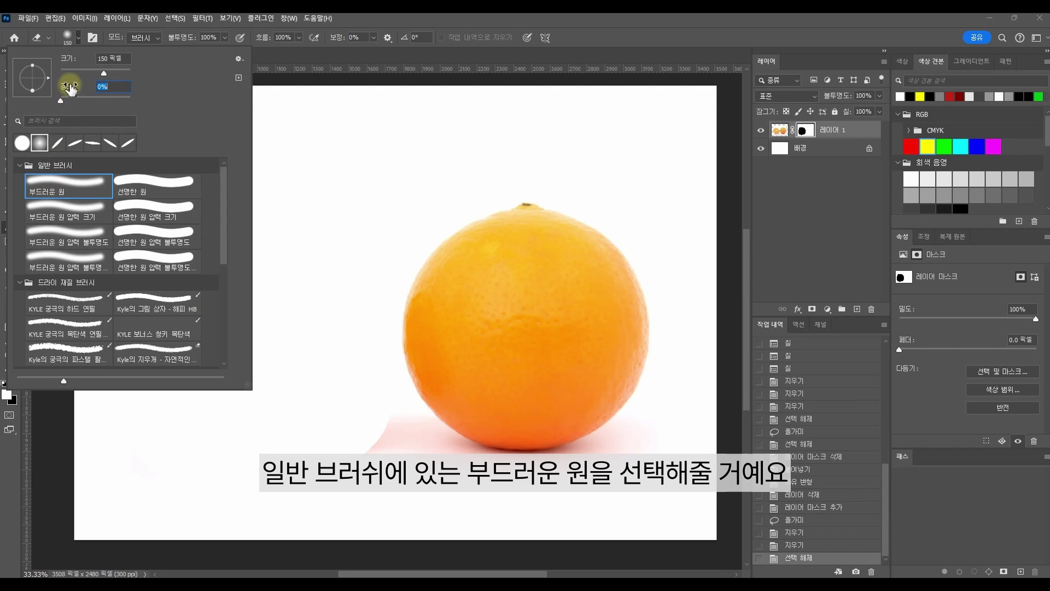
{"action": "mouse_move", "coordinate": [60, 100]}
{"action": "left_mouse_down"}
{"action": "mouse_move", "coordinate": [103, 100]}
{"action": "mouse_move", "coordinate": [56, 101]}
{"action": "left_mouse_up"}
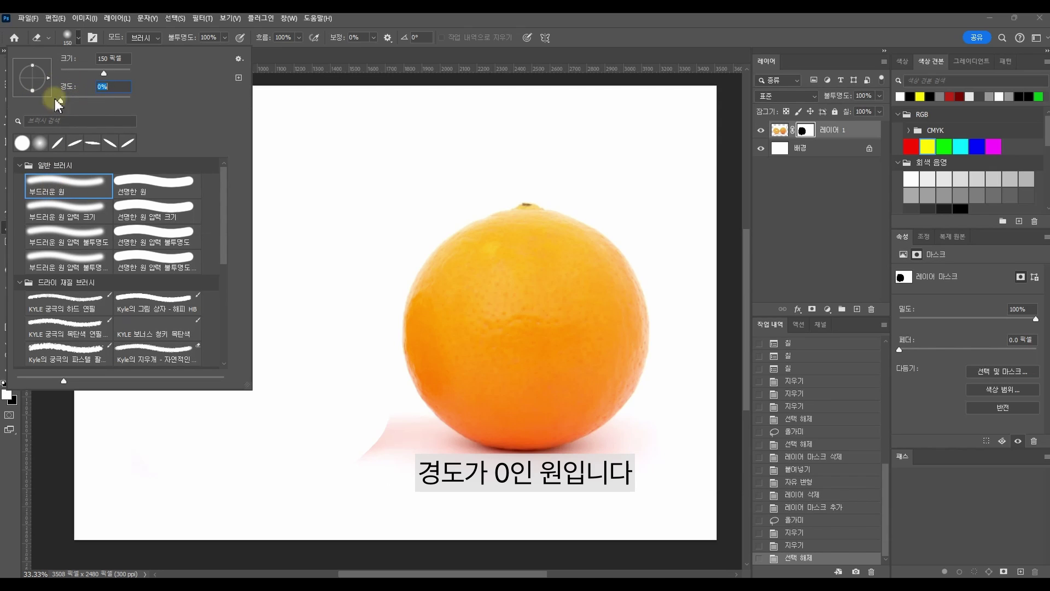
{"action": "left_click", "coordinate": [358, 23]}
{"action": "left_click", "coordinate": [806, 131]}
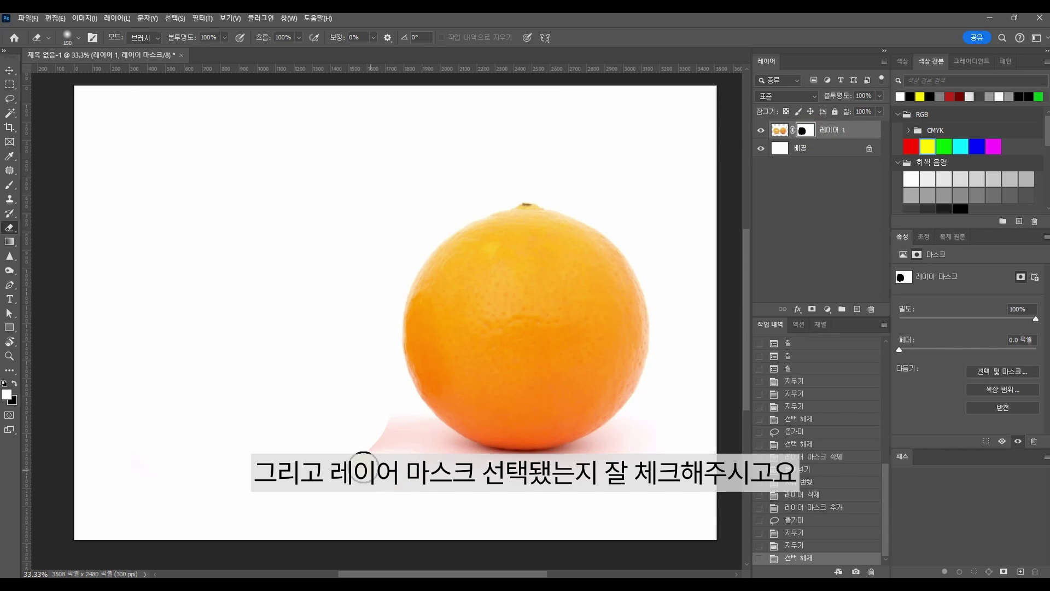
Enlarge the soft Eraser to 500 px and erase the leftover pink shadow beside the whole orange on the layer mask
{"action": "key", "text": "bracketright"}
{"action": "key", "text": "bracketright"}
{"action": "key", "text": "bracketright"}
{"action": "key", "text": "bracketright"}
{"action": "key", "text": "bracketright"}
{"action": "key", "text": "bracketright"}
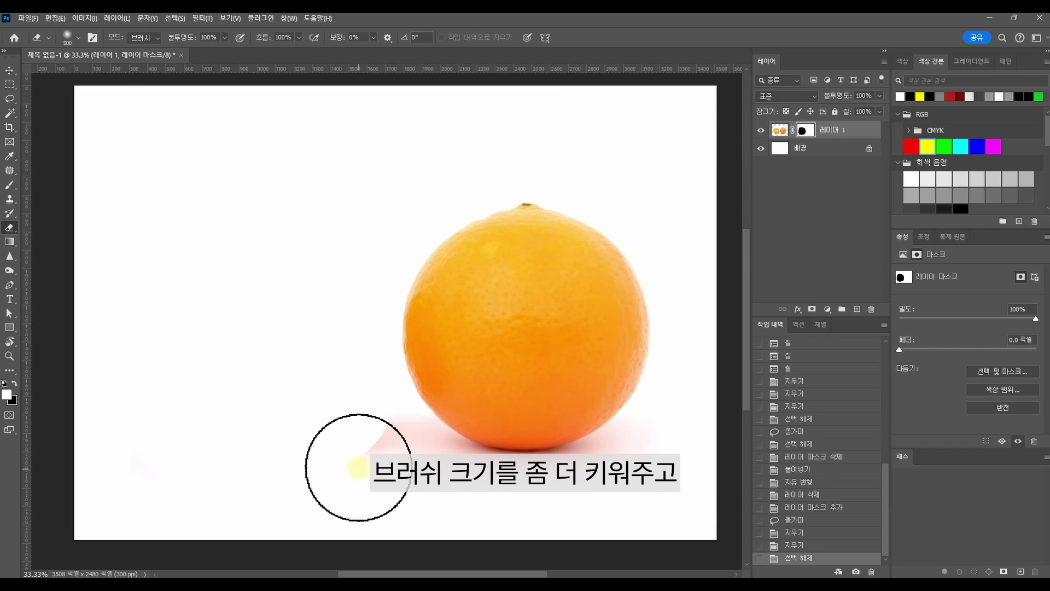
{"action": "key", "text": "bracketleft"}
{"action": "left_click_drag", "start_coordinate": [363, 466], "coordinate": [354, 428]}
{"action": "mouse_move", "coordinate": [353, 427]}
{"action": "left_mouse_down"}
{"action": "mouse_move", "coordinate": [334, 470]}
{"action": "mouse_move", "coordinate": [366, 408]}
{"action": "mouse_move", "coordinate": [406, 380]}
{"action": "mouse_move", "coordinate": [377, 394]}
{"action": "mouse_move", "coordinate": [343, 424]}
{"action": "left_mouse_up"}
{"action": "key", "text": "ctrl+z"}
{"action": "left_click", "coordinate": [362, 410]}
{"action": "left_click", "coordinate": [363, 410]}
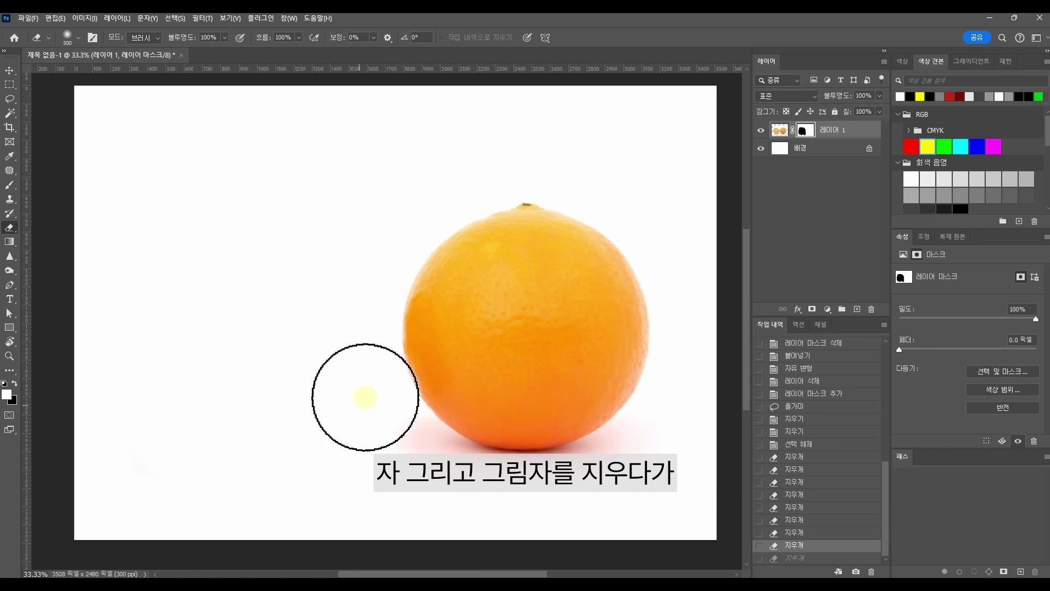
Erase into the whole orange's left edge on the mask, and restore that area with the Brush in white
{"action": "mouse_move", "coordinate": [365, 396]}
{"action": "left_mouse_down"}
{"action": "mouse_move", "coordinate": [408, 362]}
{"action": "mouse_move", "coordinate": [386, 378]}
{"action": "mouse_move", "coordinate": [398, 362]}
{"action": "mouse_move", "coordinate": [369, 353]}
{"action": "left_mouse_up"}
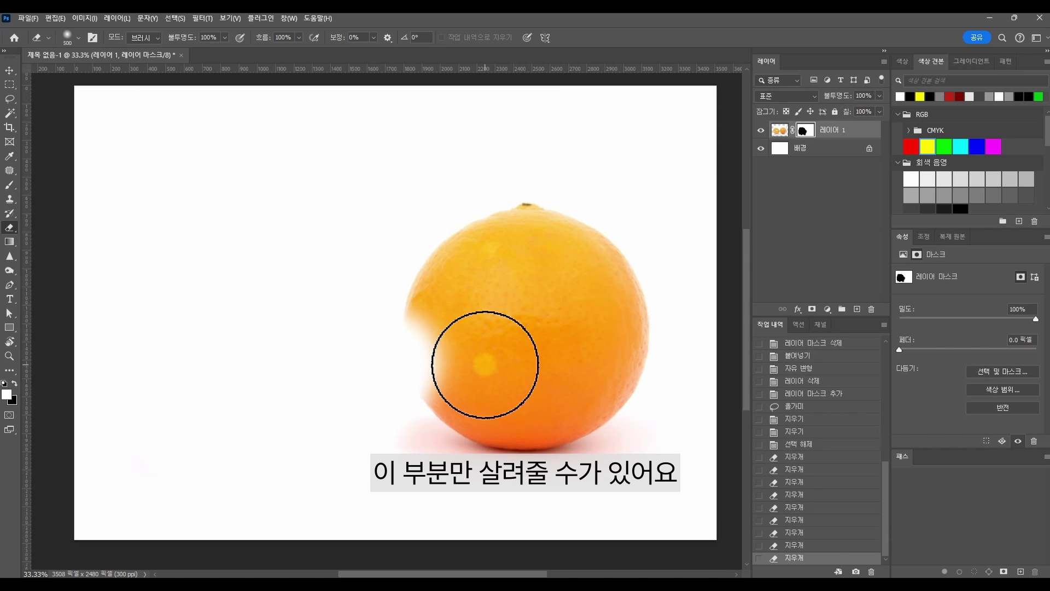
{"action": "key", "text": "b"}
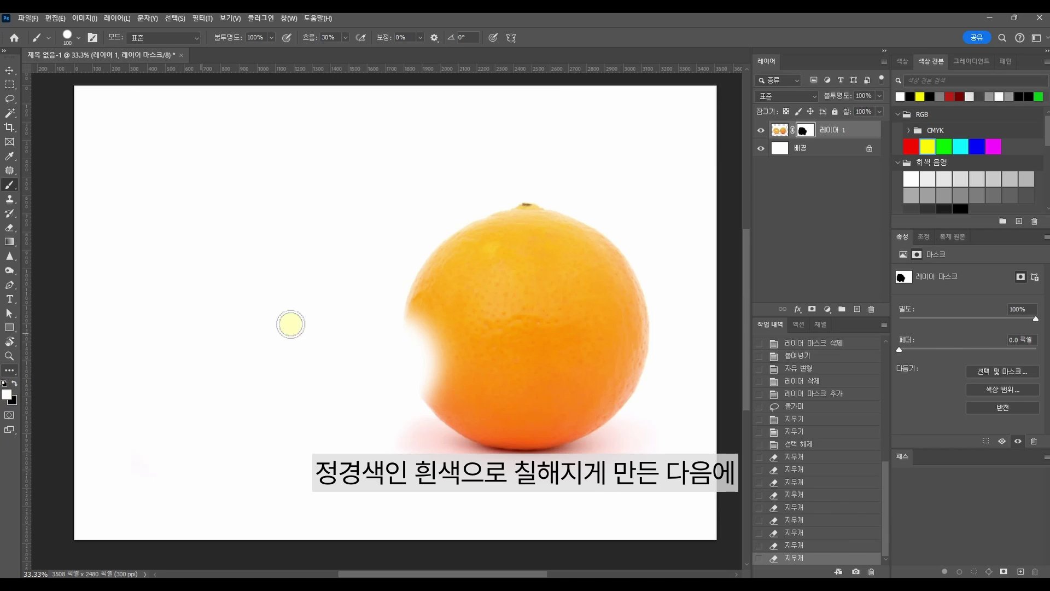
{"action": "mouse_move", "coordinate": [409, 313]}
{"action": "left_mouse_down"}
{"action": "mouse_move", "coordinate": [459, 379]}
{"action": "mouse_move", "coordinate": [436, 307]}
{"action": "mouse_move", "coordinate": [445, 323]}
{"action": "mouse_move", "coordinate": [407, 298]}
{"action": "mouse_move", "coordinate": [416, 366]}
{"action": "mouse_move", "coordinate": [459, 416]}
{"action": "left_mouse_up"}
{"action": "left_click_drag", "start_coordinate": [458, 416], "coordinate": [421, 389]}
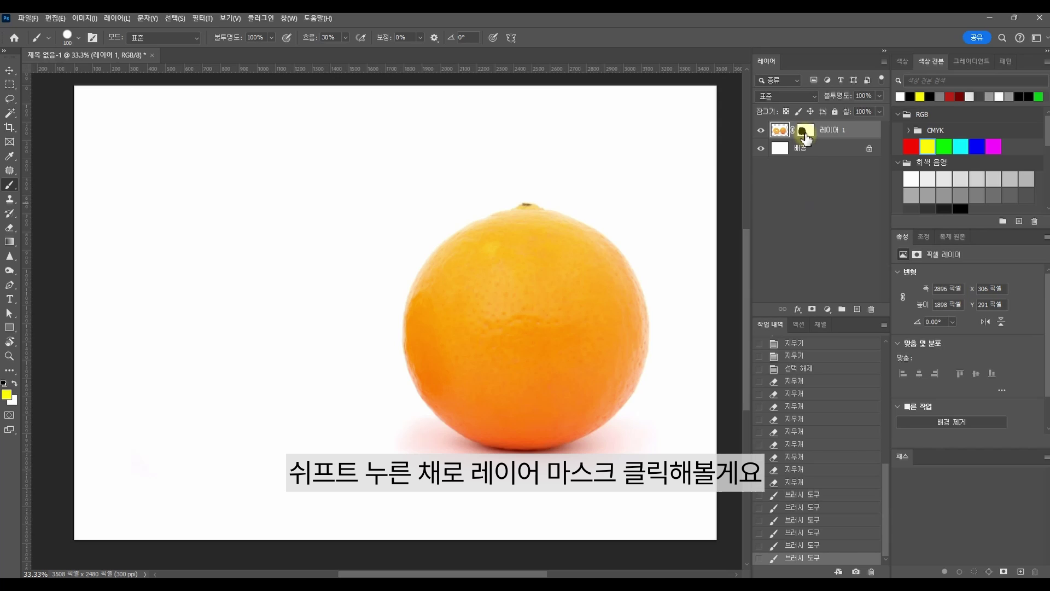
Disable the orange layer's mask to view the original photo, and enable it again
{"action": "left_click", "coordinate": [806, 131], "text": "shift"}
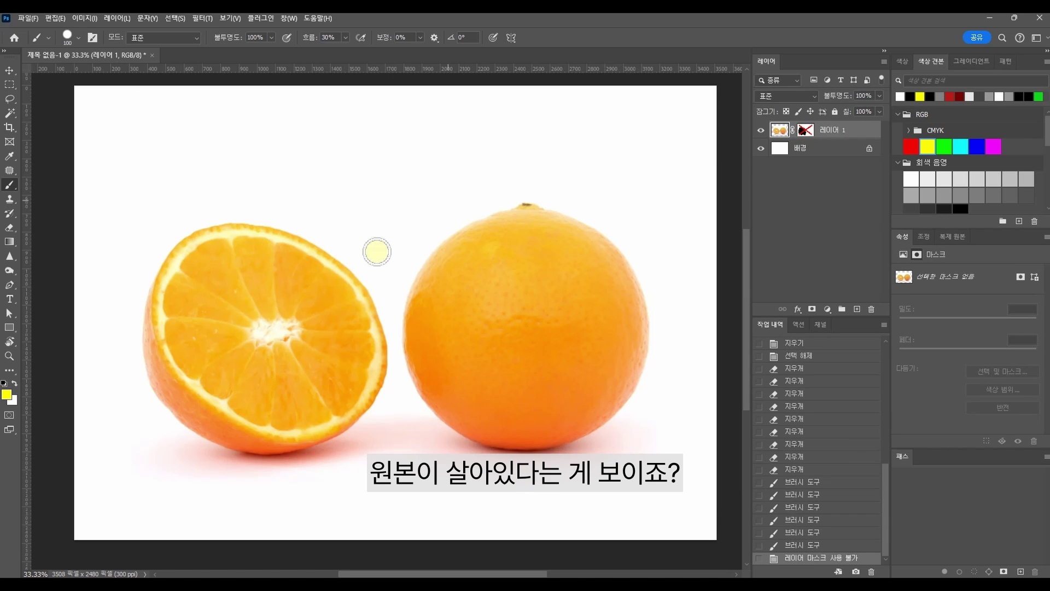
{"action": "left_click", "coordinate": [806, 132], "text": "shift"}
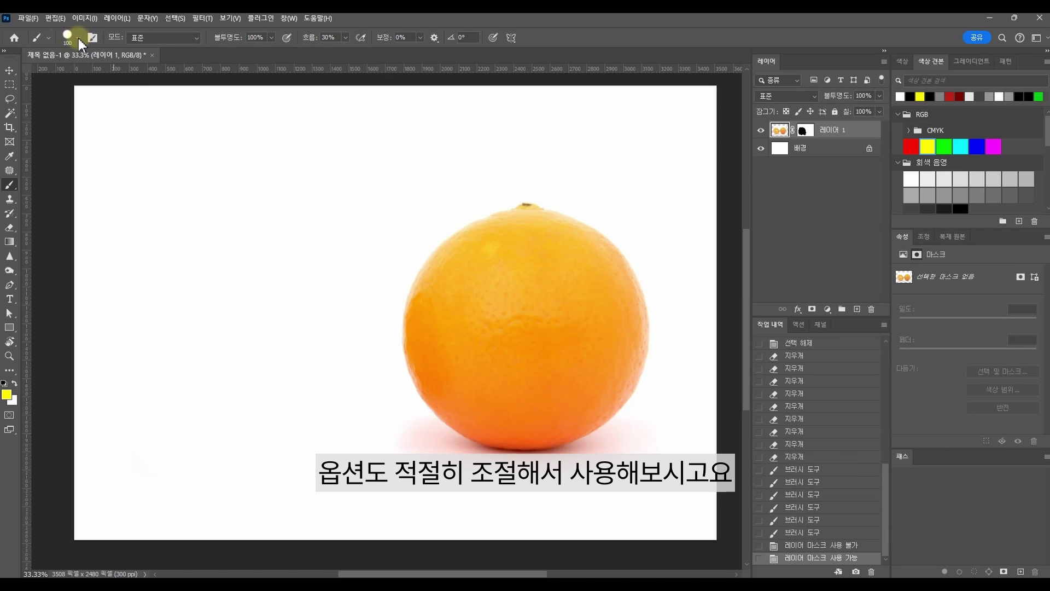
Select a small patch on the upper left of the whole orange with the Magic Wand
{"action": "left_click", "coordinate": [12, 100]}
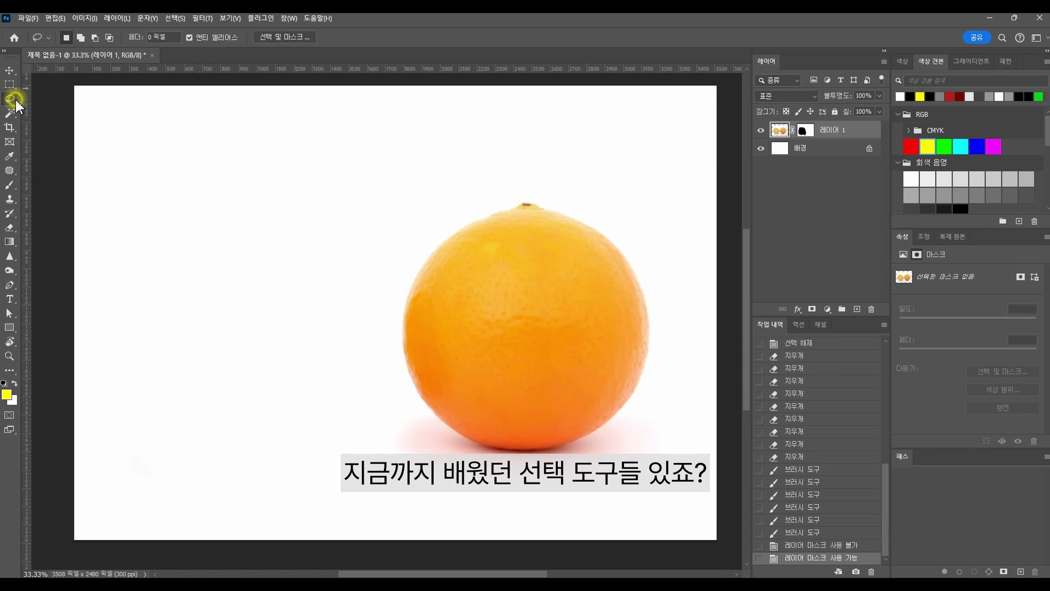
{"action": "left_click", "coordinate": [9, 113]}
{"action": "left_click", "coordinate": [449, 278]}
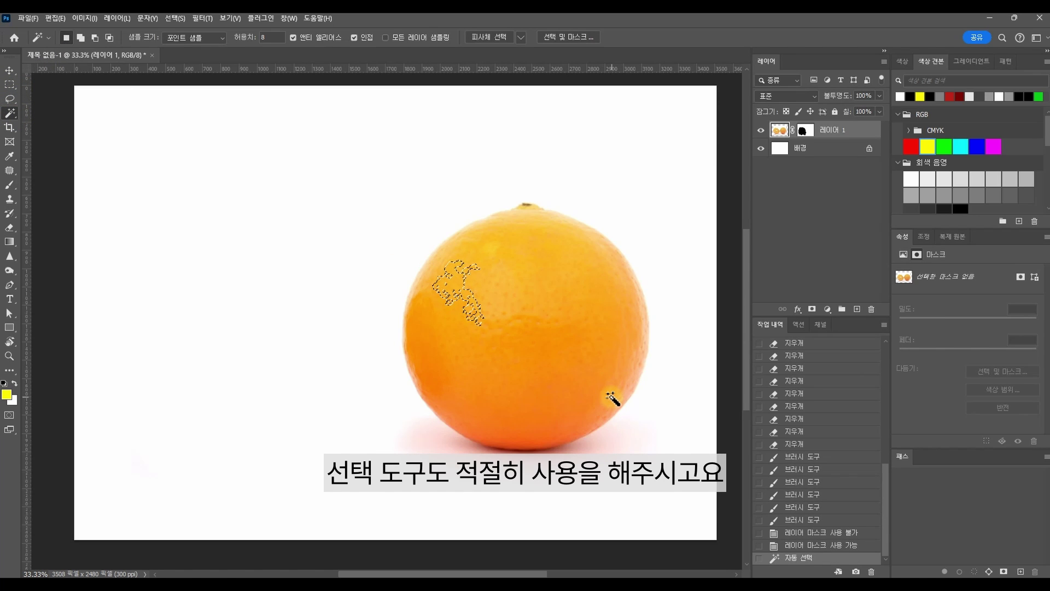
Fill the selected patch on the image itself with background white and then foreground yellow, and deselect
{"action": "key", "text": "ctrl+Delete"}
{"action": "key", "text": "alt+Delete"}
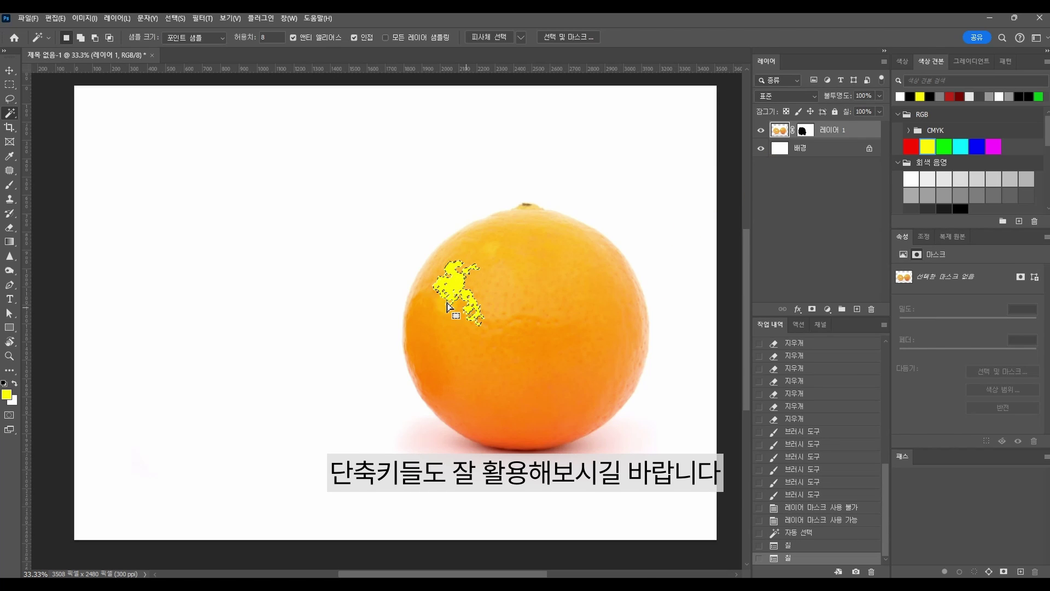
{"action": "key", "text": "ctrl+d"}
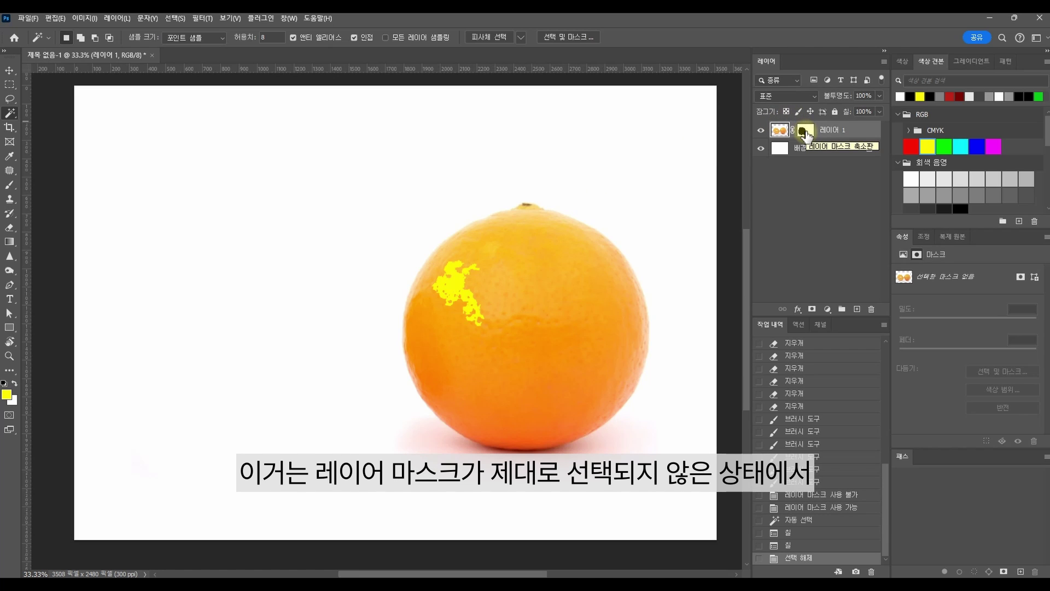
Target the layer mask, fill the selected patch alternately with background black and foreground white, finishing with black, and deselect
{"action": "left_click", "coordinate": [804, 132]}
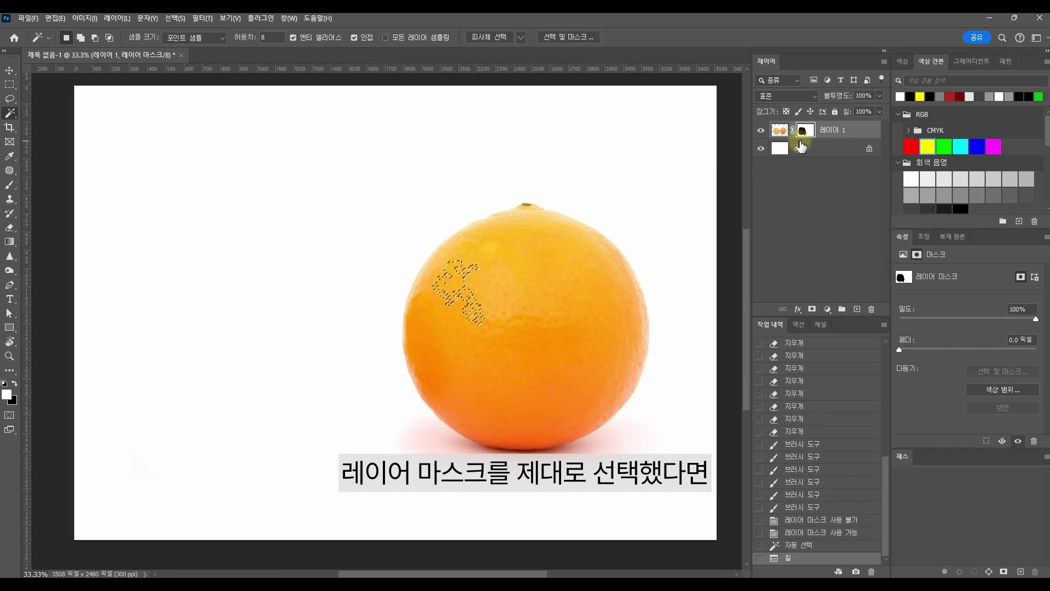
{"action": "key", "text": "ctrl+Delete"}
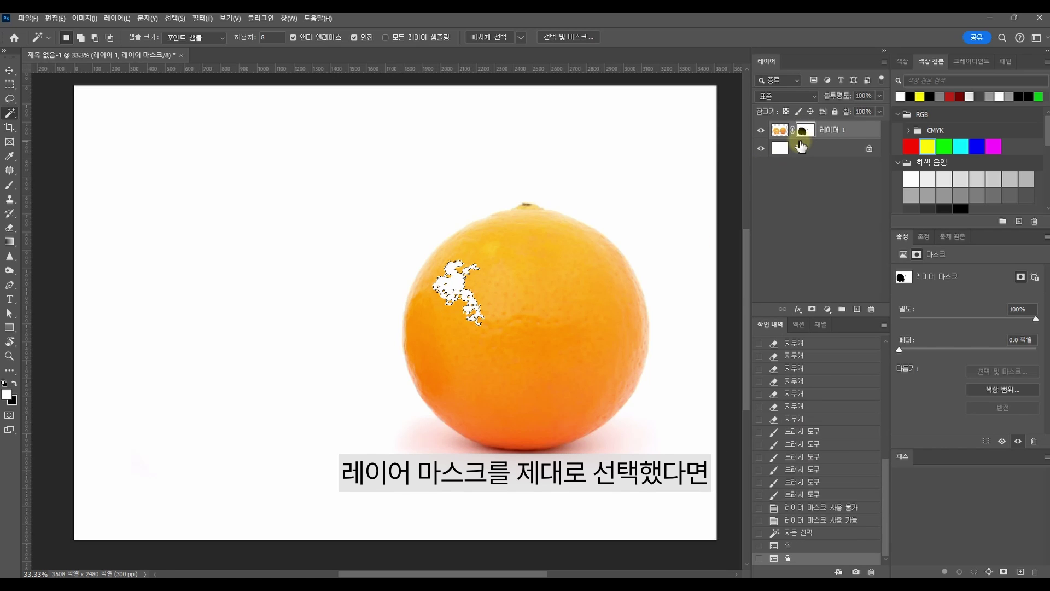
{"action": "key", "text": "alt+Delete"}
{"action": "key", "text": "ctrl+Delete"}
{"action": "key", "text": "alt+Delete"}
{"action": "key", "text": "alt+Delete"}
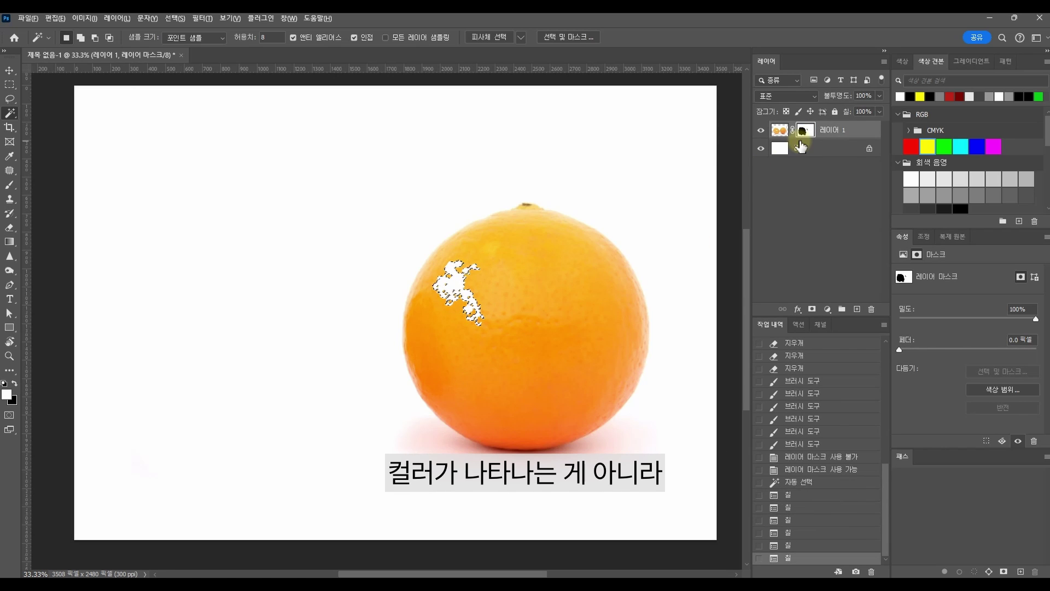
{"action": "key", "text": "ctrl+Delete"}
{"action": "key", "text": "ctrl+Delete"}
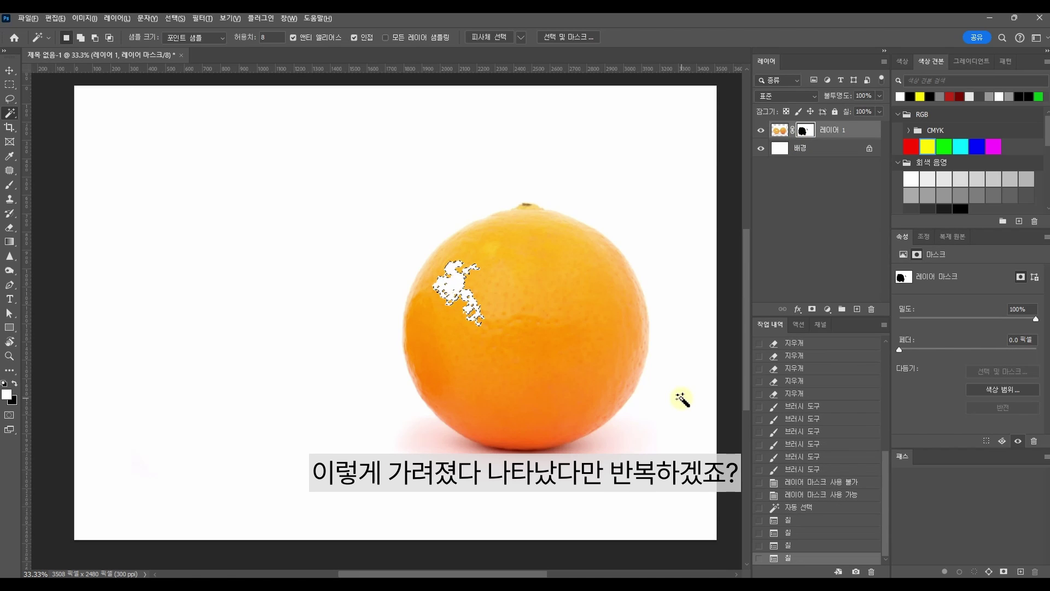
{"action": "key", "text": "alt+Delete"}
{"action": "key", "text": "ctrl+Delete"}
{"action": "key", "text": "ctrl+d"}
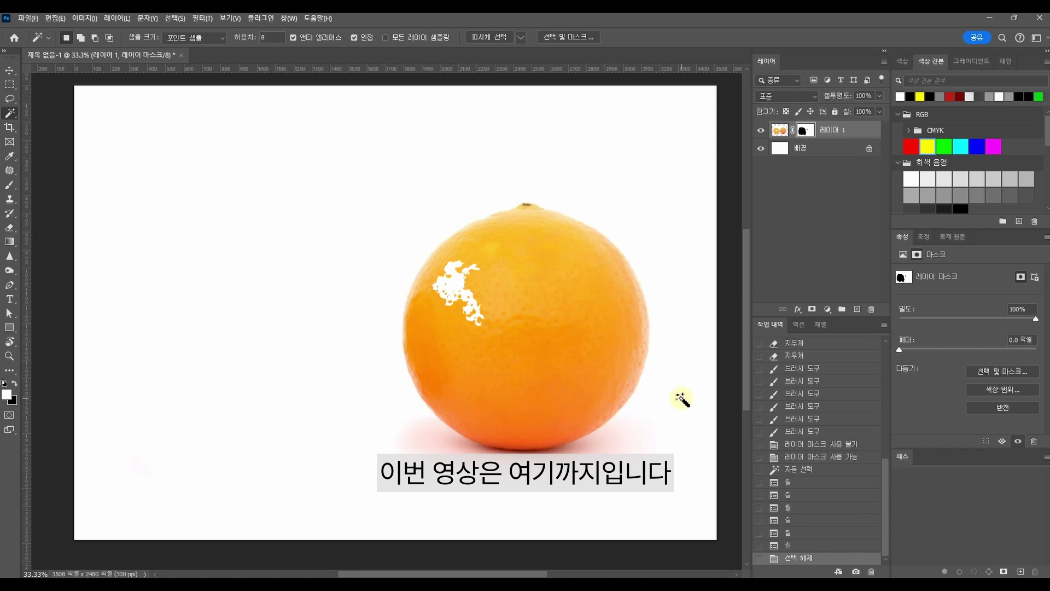